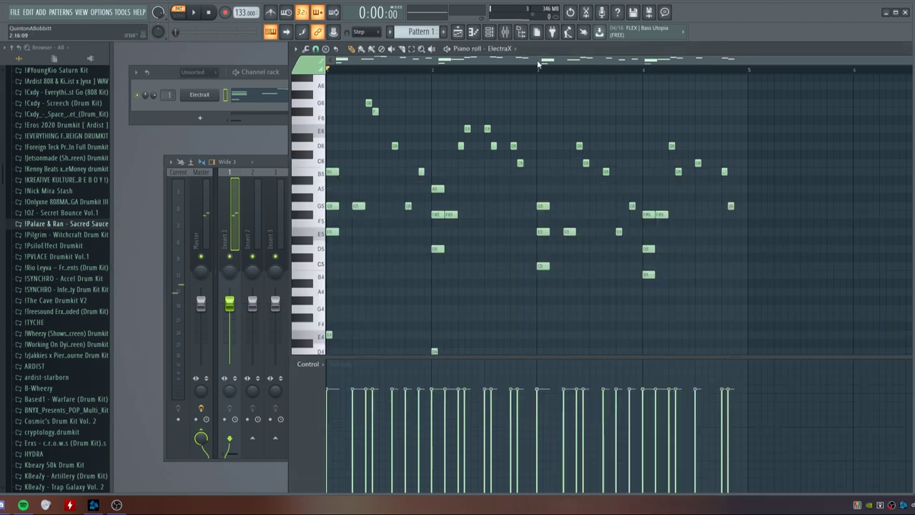
Play the ElectraX melody and inspect the 051 AT Lead - Comet patch on the Pigments channel.
key(space)
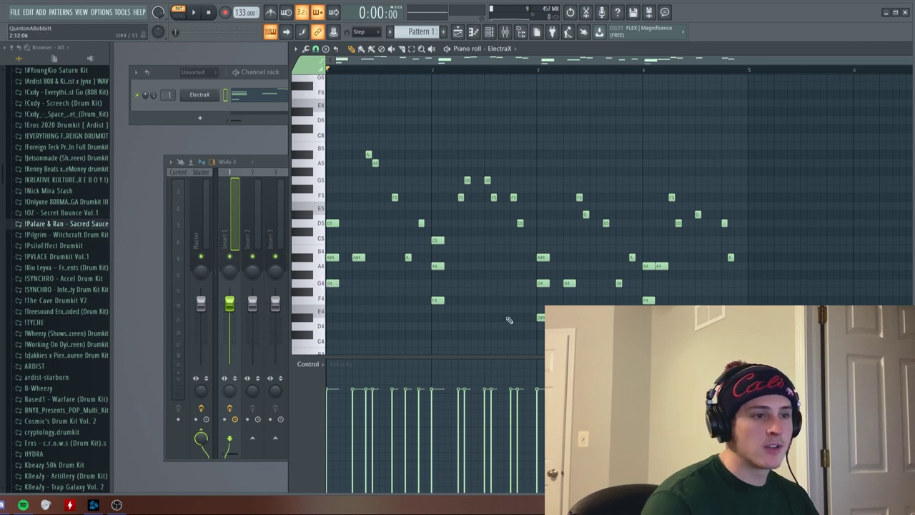
scroll(509, 319, down, 2)
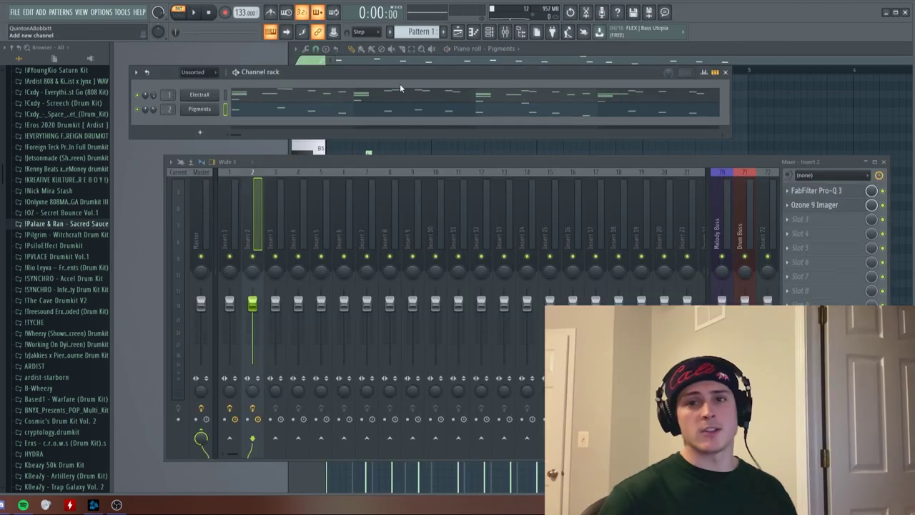
click(193, 111)
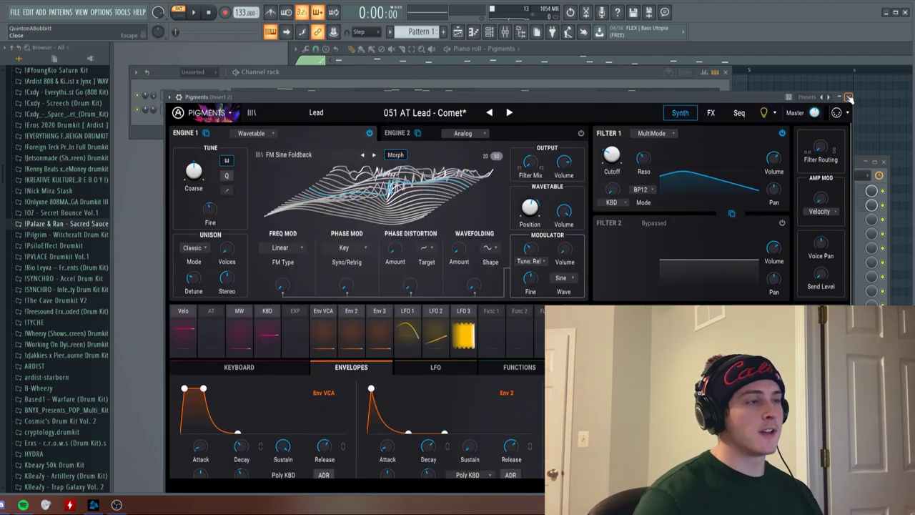
click(849, 96)
mouse_move(393, 74)
mouse_down()
mouse_move(404, 65)
mouse_move(410, 80)
mouse_up()
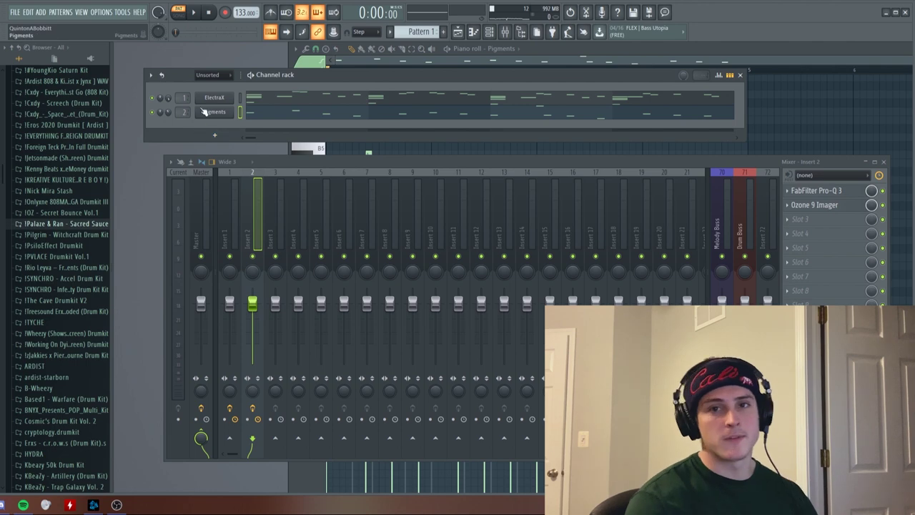
key(space)
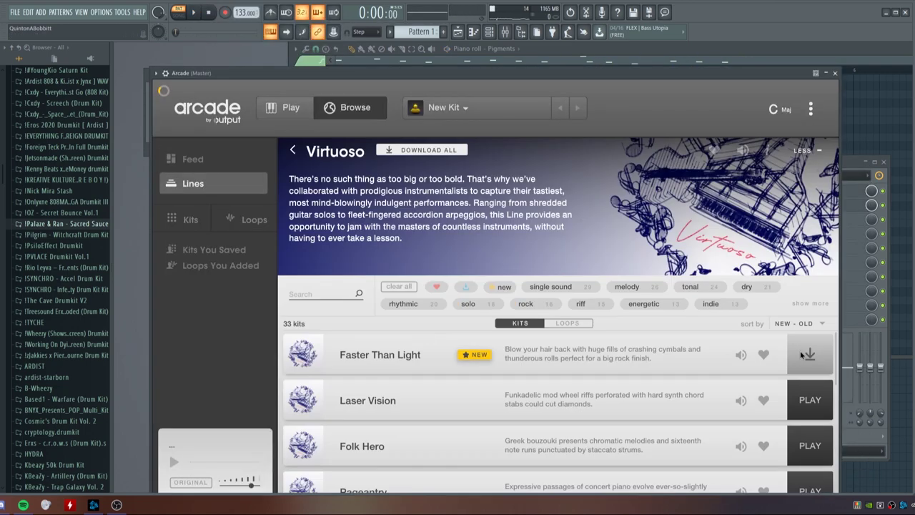
Load the Laser Vision kit from the Virtuoso line in Arcade and close the plugin window.
click(810, 400)
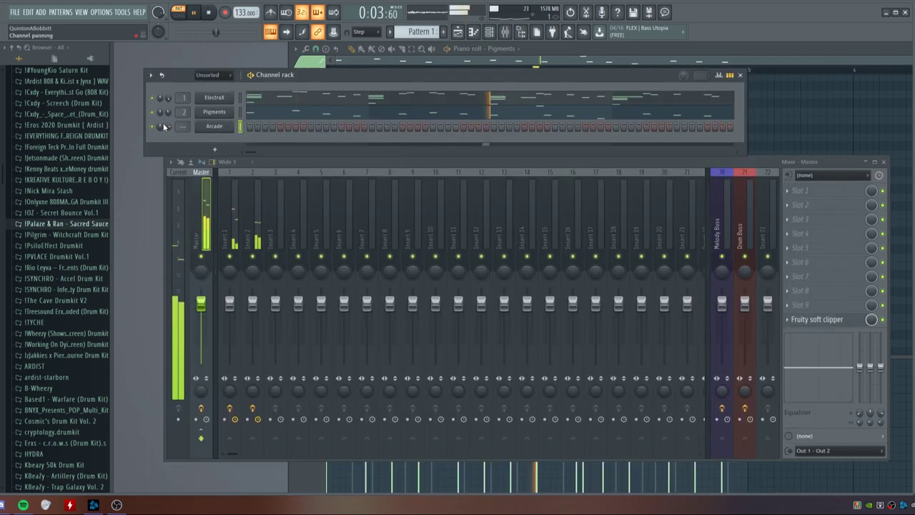
click(800, 191)
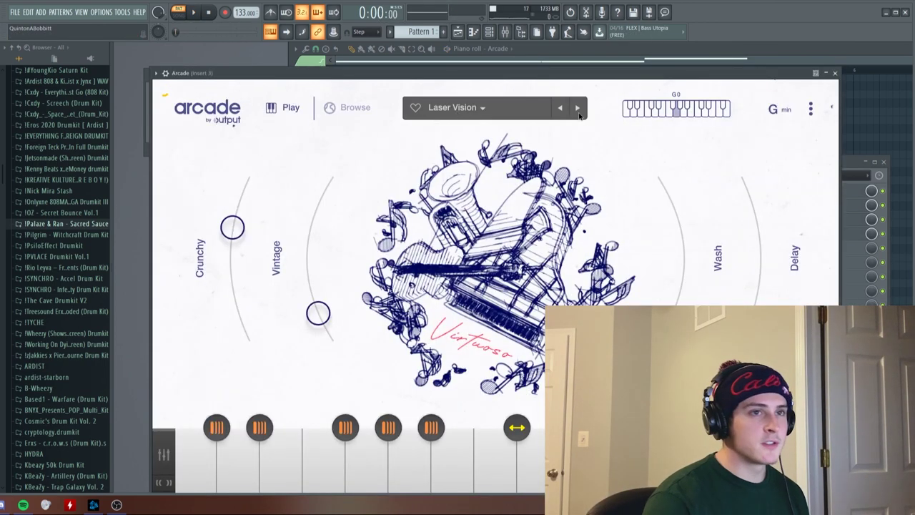
click(834, 73)
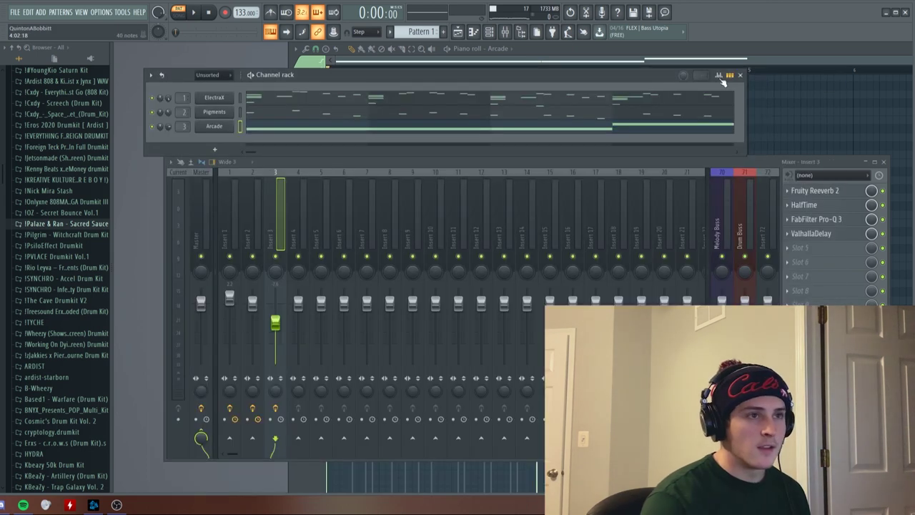
Review the Arcade notes and Insert 3's FabFilter Pro-Q 3 curve, and play the pattern.
click(542, 130)
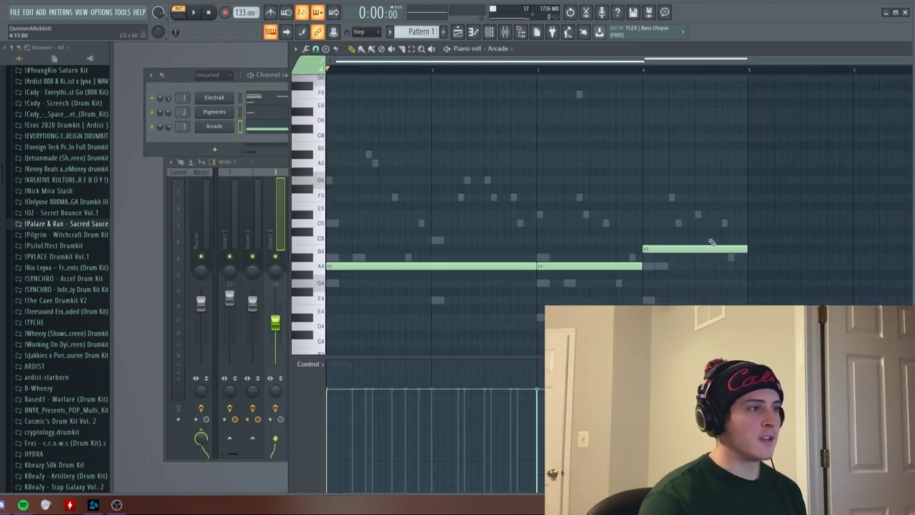
click(503, 32)
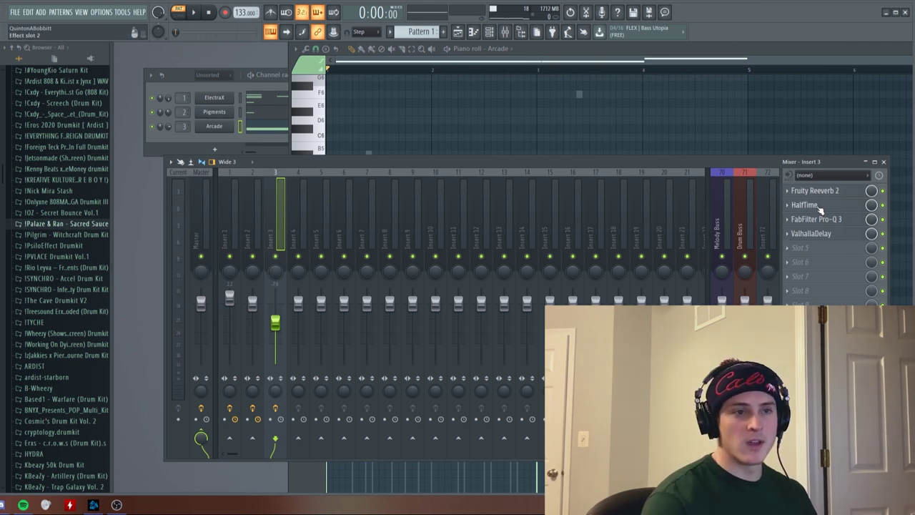
click(839, 221)
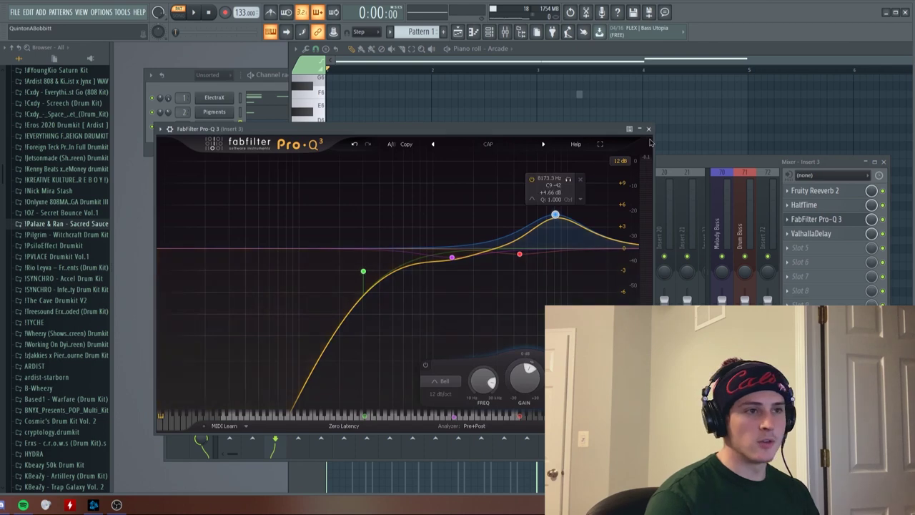
click(811, 221)
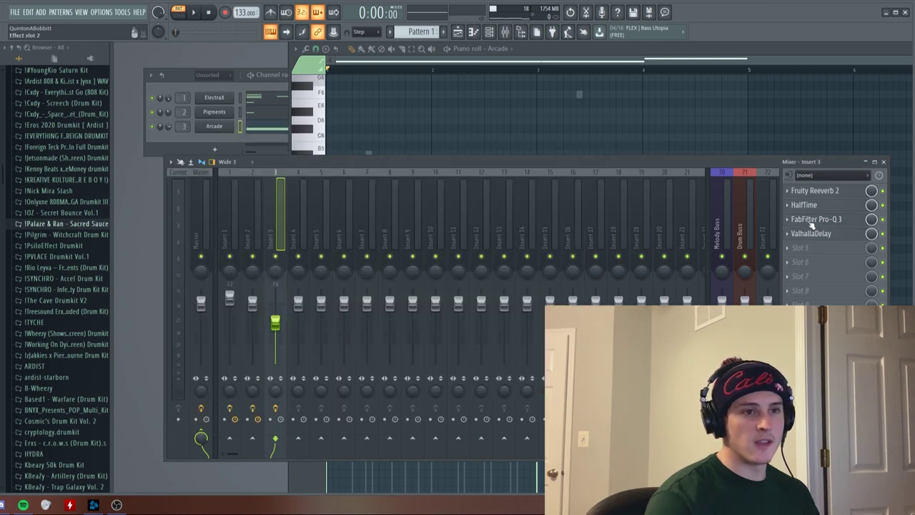
click(884, 162)
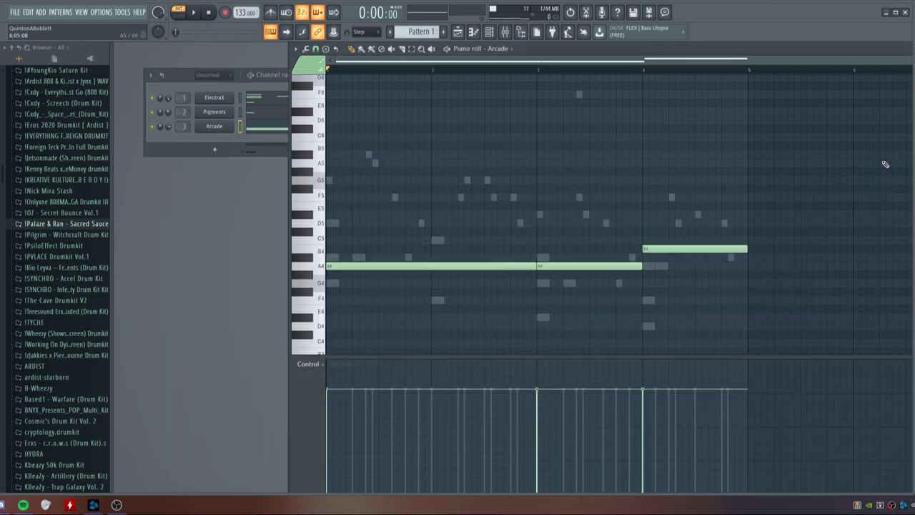
key(space)
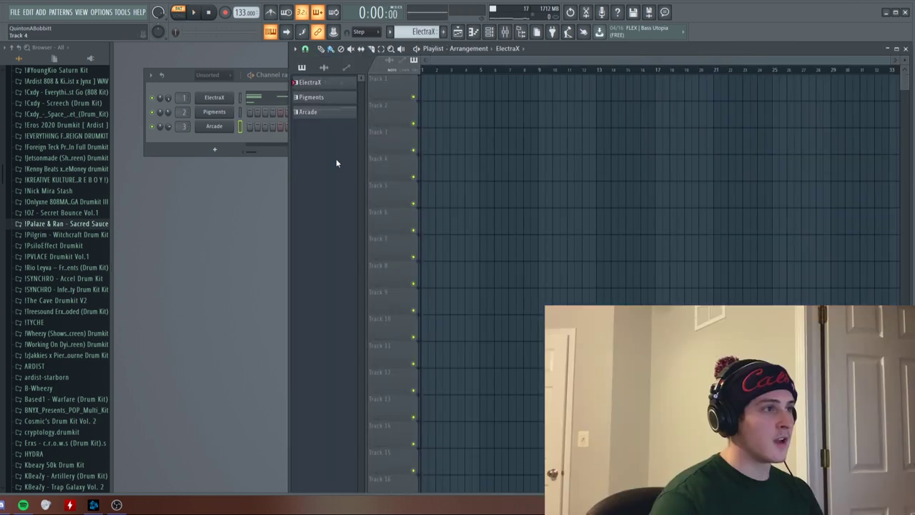
Place the ElectraX, Pigments and Arcade patterns together on playlist Tracks 1 to 3, starting at bar 1.
shift+click(322, 113)
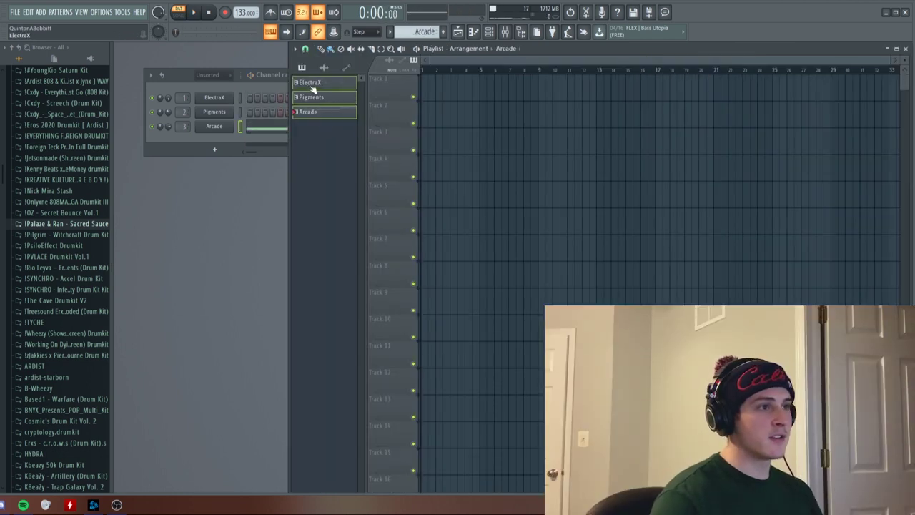
drag(313, 90, 480, 141)
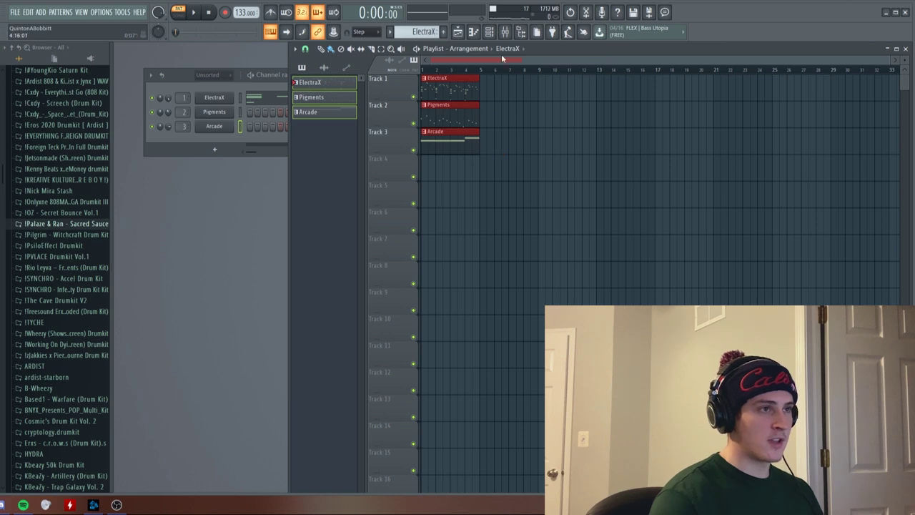
Arm mixer Inserts 1 to 3 for recording and render them to audio clips in the playlist.
click(507, 32)
drag(238, 229, 281, 399)
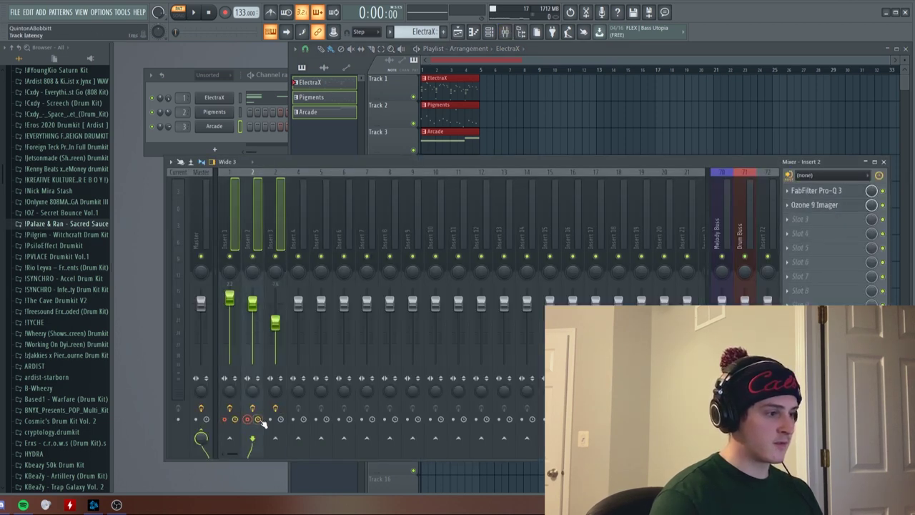
click(272, 420)
click(455, 67)
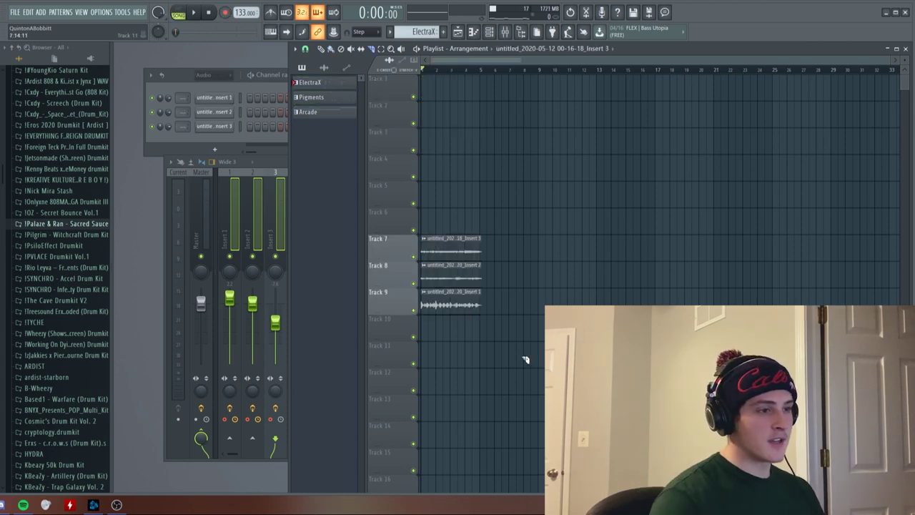
Slice off the tails of the three rendered clips at bar 5 and move the clips to Tracks 1 to 3.
drag(520, 368, 463, 270)
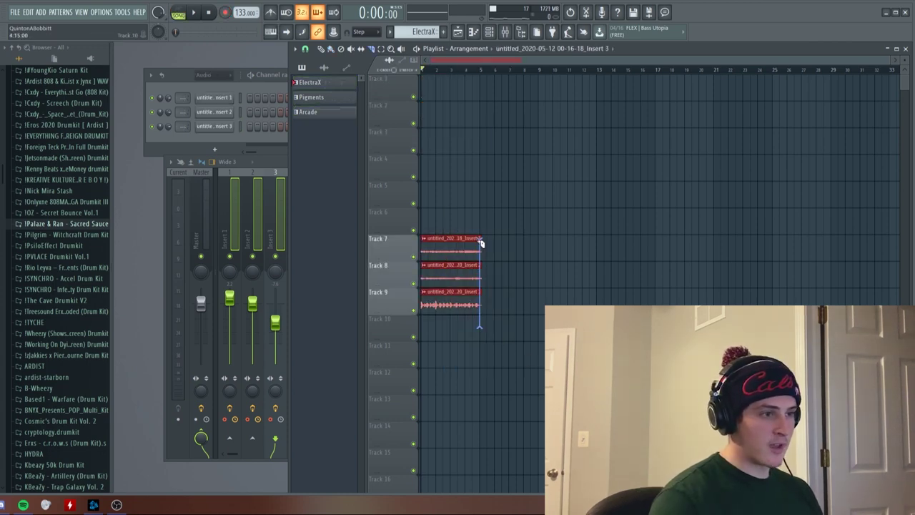
click(481, 244)
drag(512, 342, 485, 247)
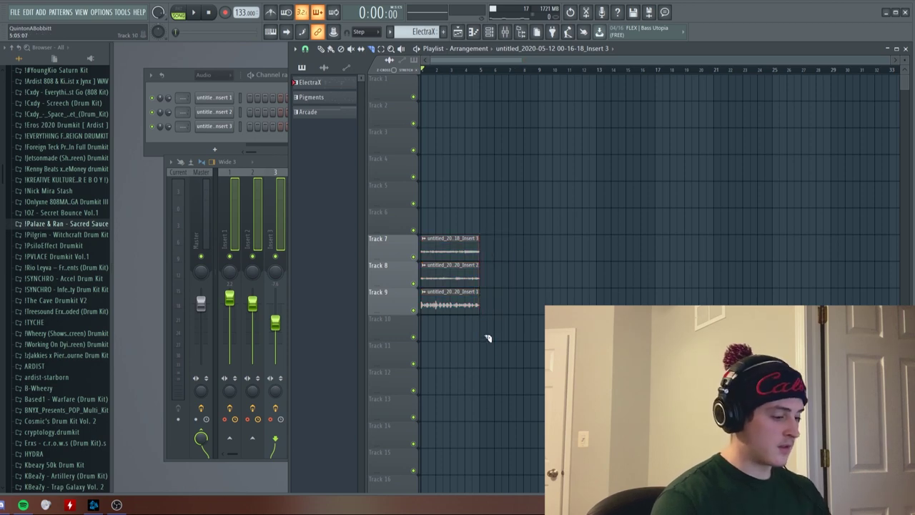
drag(481, 349, 452, 86)
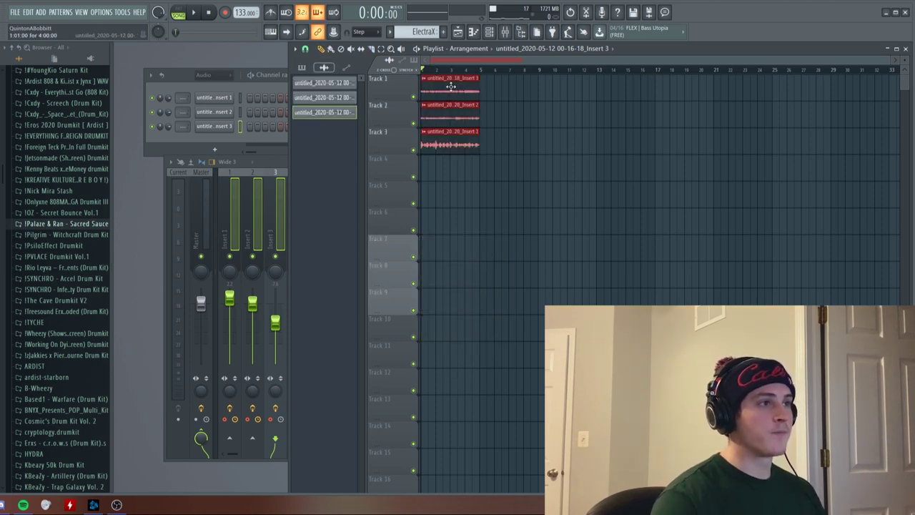
Create a new pattern named drums.
click(310, 67)
click(444, 32)
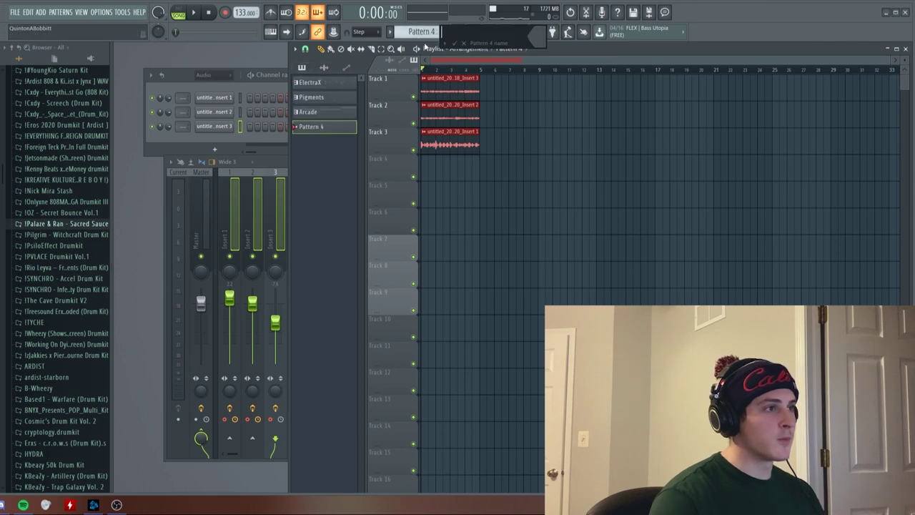
text(drum)
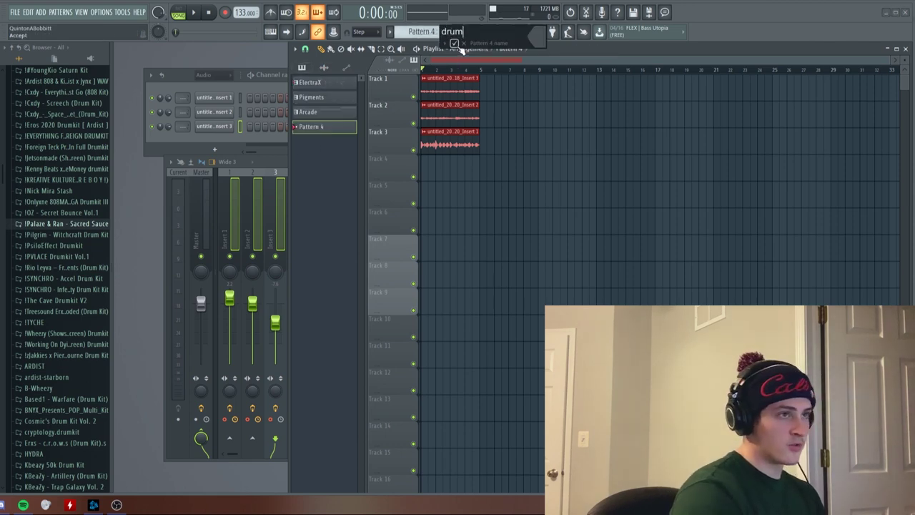
text(s)
key(Return)
Duplicate the three audio clips at bar 5 and place a drums pattern clip on Track 4 spanning both copies.
key(ctrl+b)
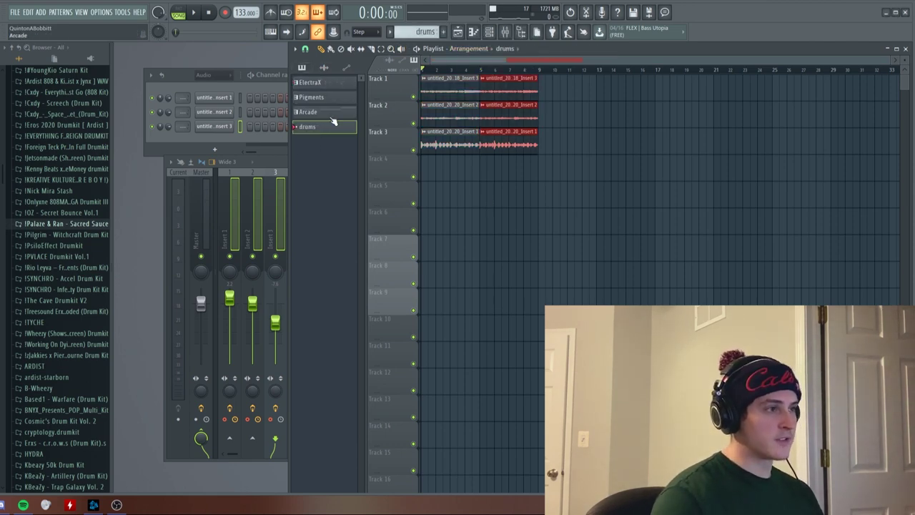
drag(477, 172, 478, 166)
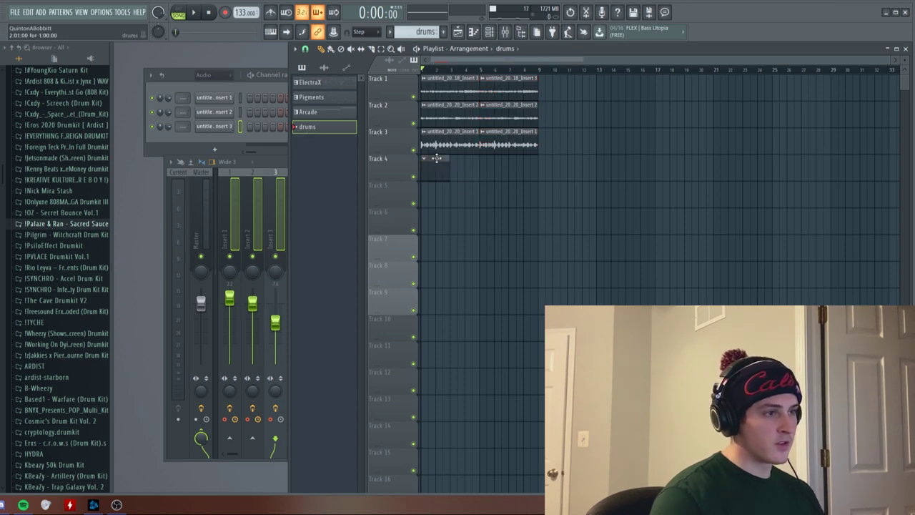
right_click(439, 158)
click(439, 163)
drag(439, 164, 567, 179)
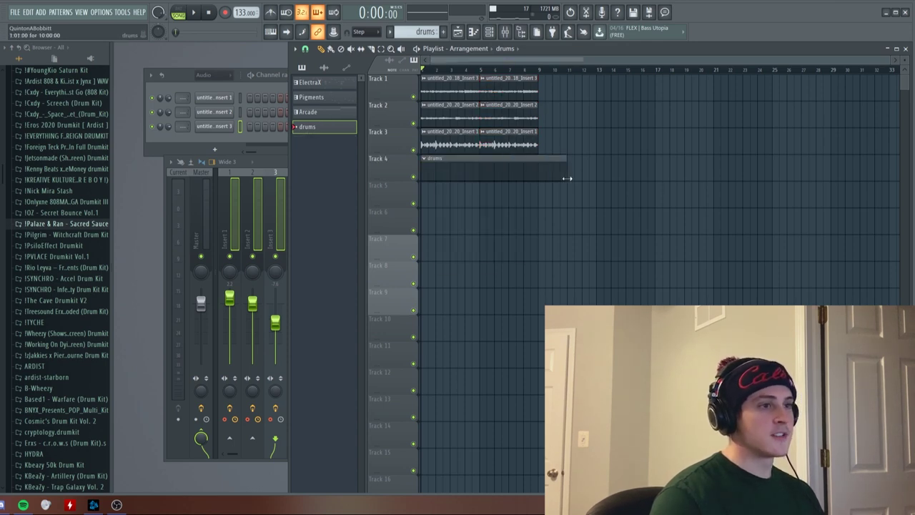
Add the RL - Plugg 808 sample to the Unsorted channels, set it to cut itself, and open its piano roll.
click(238, 105)
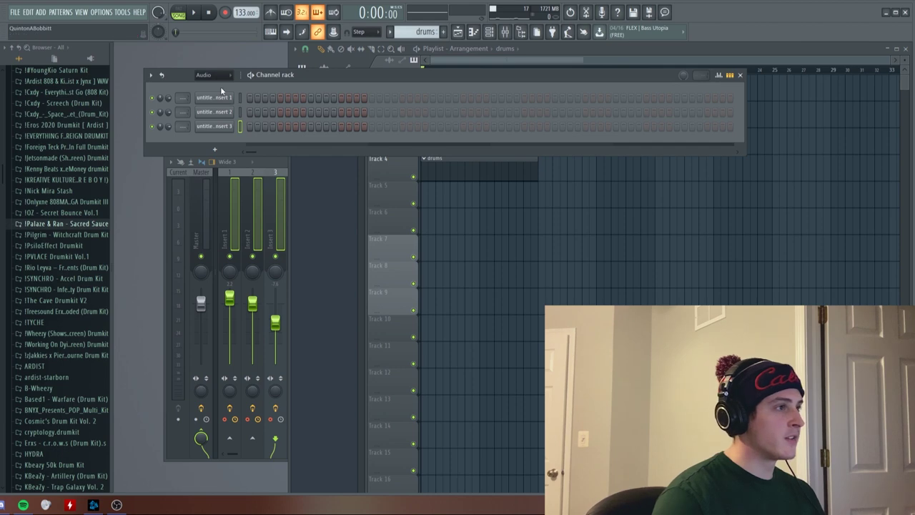
click(209, 116)
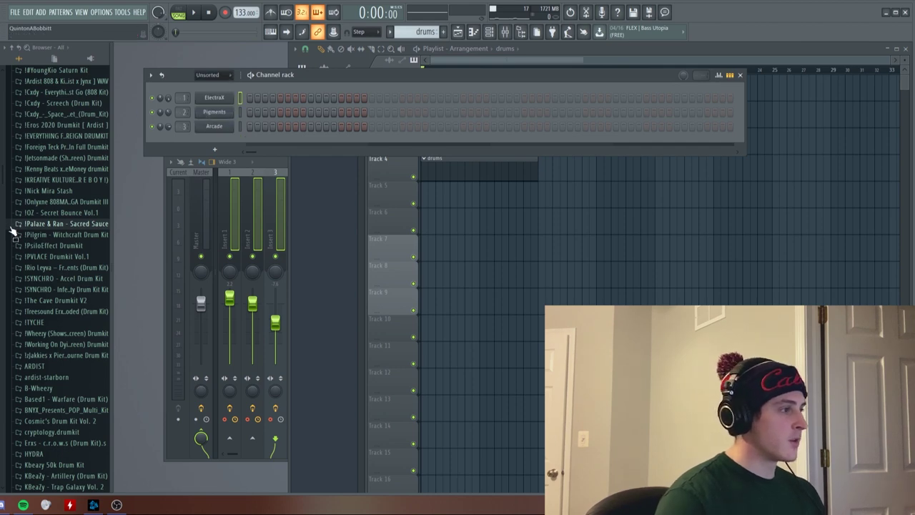
right_click(255, 138)
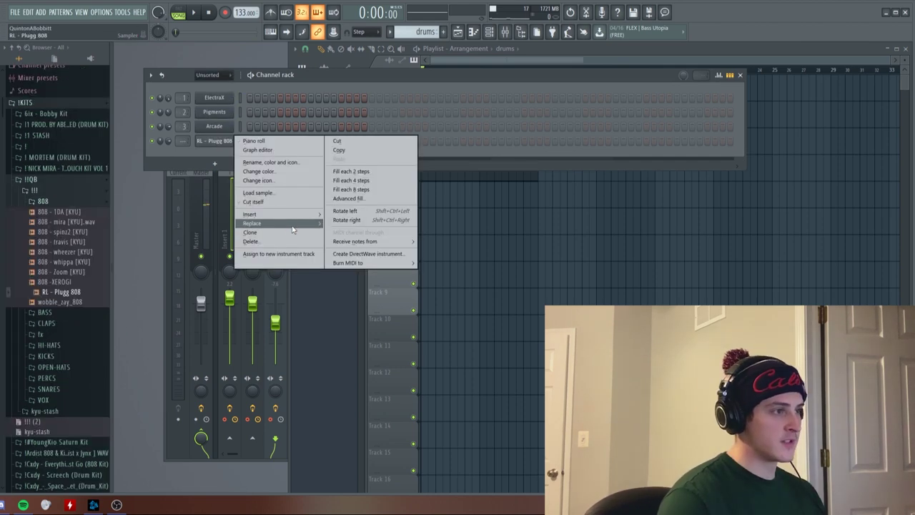
key(Escape)
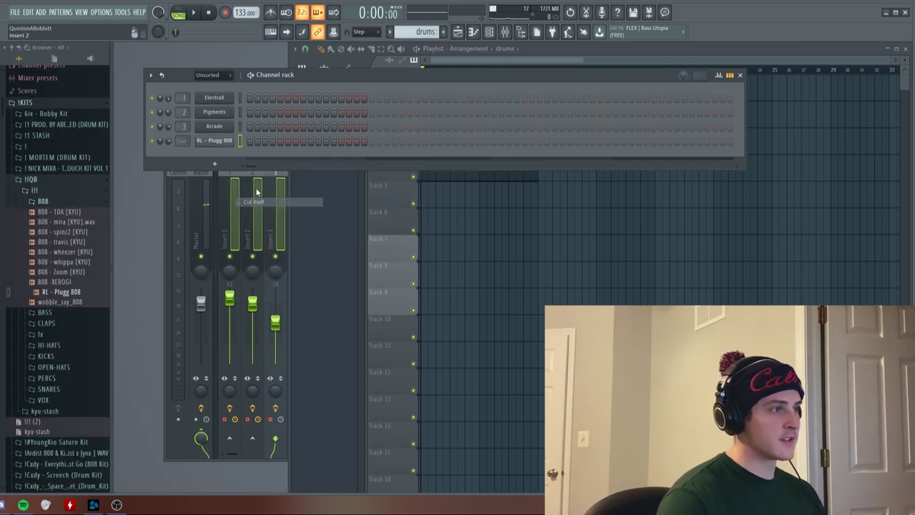
right_click(256, 138)
click(266, 141)
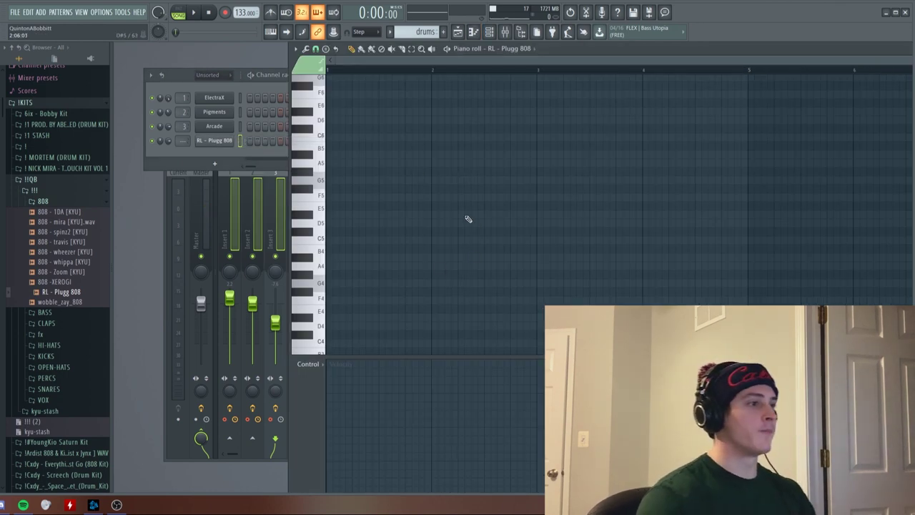
Draw a one-bar G5 note at bar 1 for the RL - Plugg 808 and play it with the melody.
click(336, 179)
key(space)
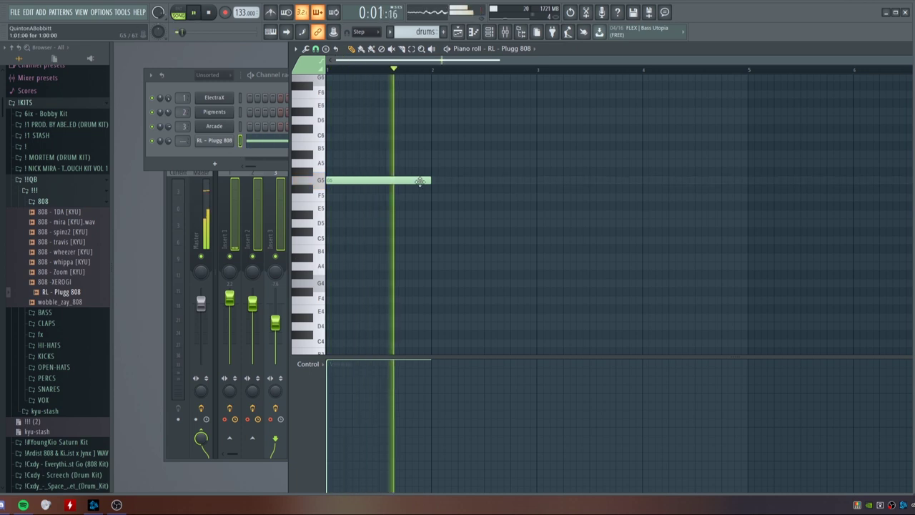
key(space)
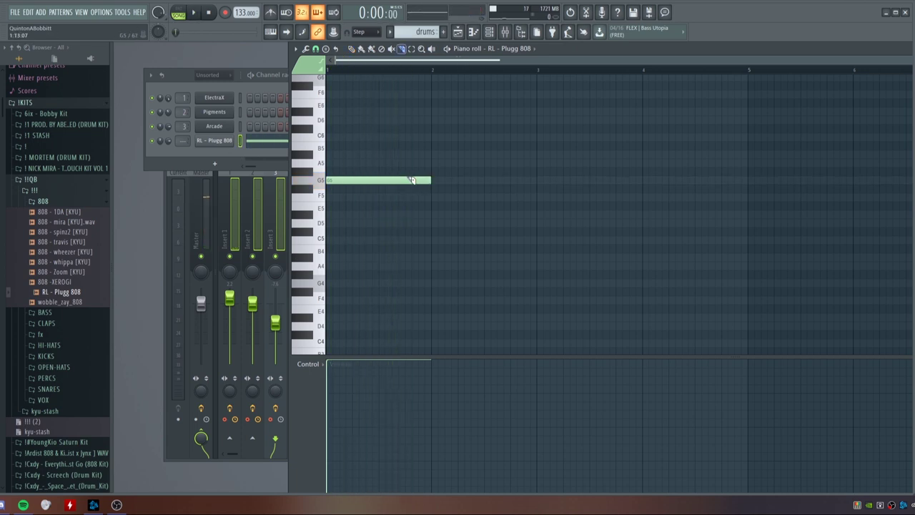
Slice the G5 808 note at beat 4 of bar 1 and play back the result.
click(411, 179)
key(space)
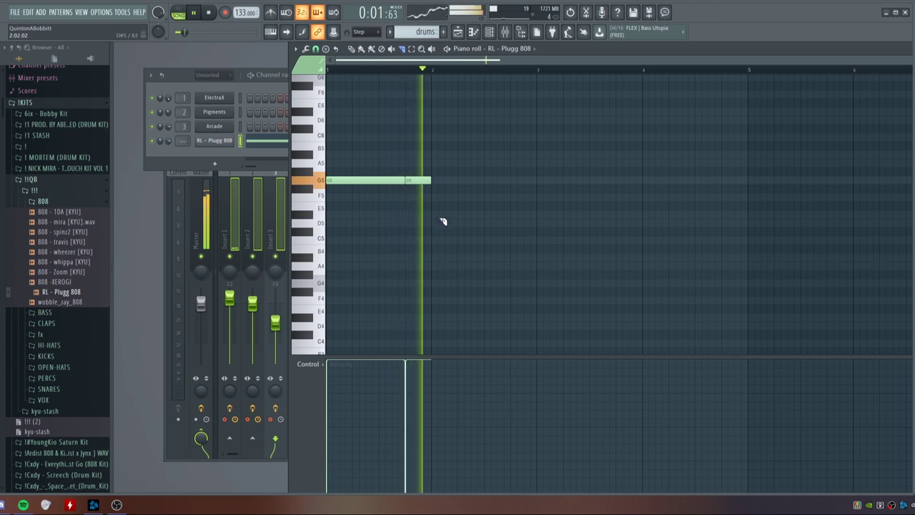
key(space)
key(space)
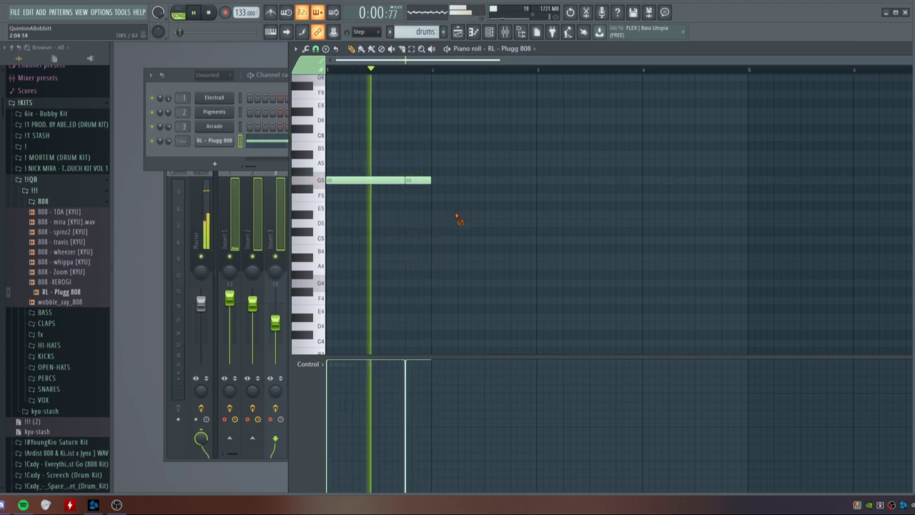
Draw an F5 808 note from beat 2 to the end of bar 2 and slice it half a beat before bar 3.
click(460, 199)
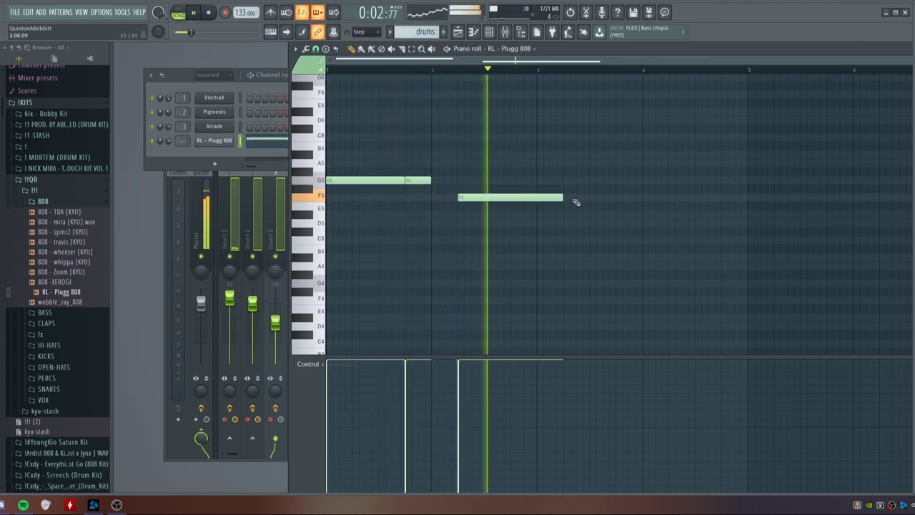
key(space)
key(space)
drag(563, 198, 536, 197)
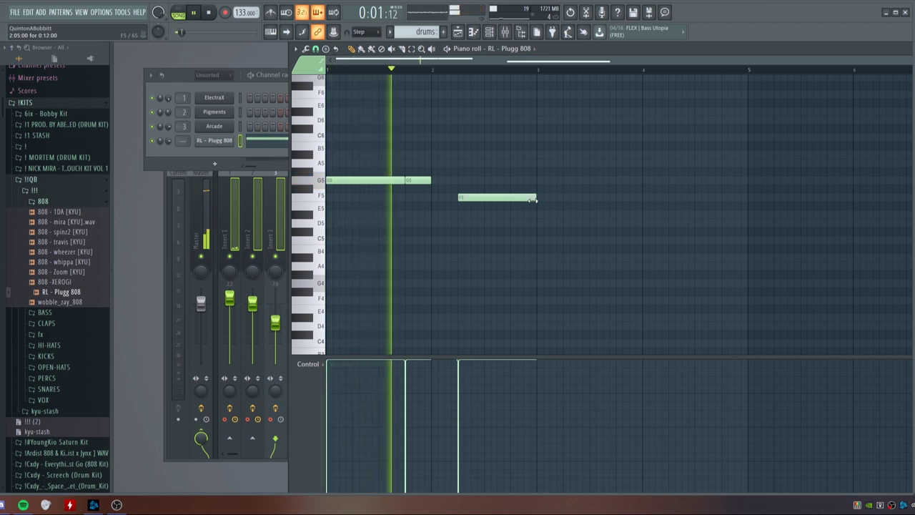
key(space)
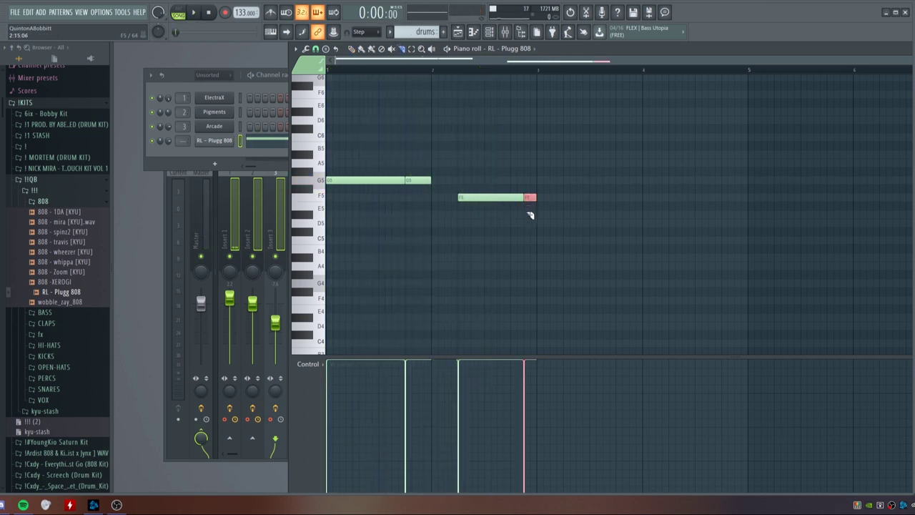
Add a D#5 808 note at bar 3, slice it halfway through beat 2, and add another D#5 on beat 4.
click(542, 216)
key(space)
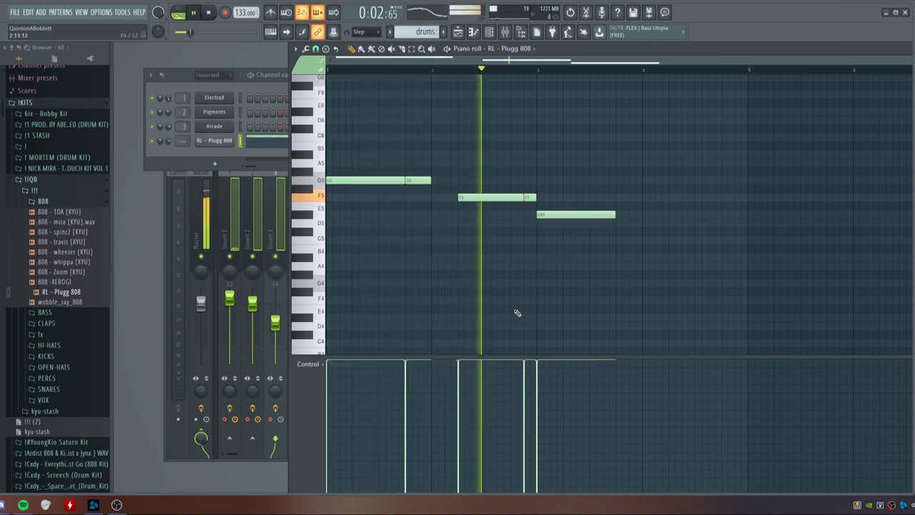
key(space)
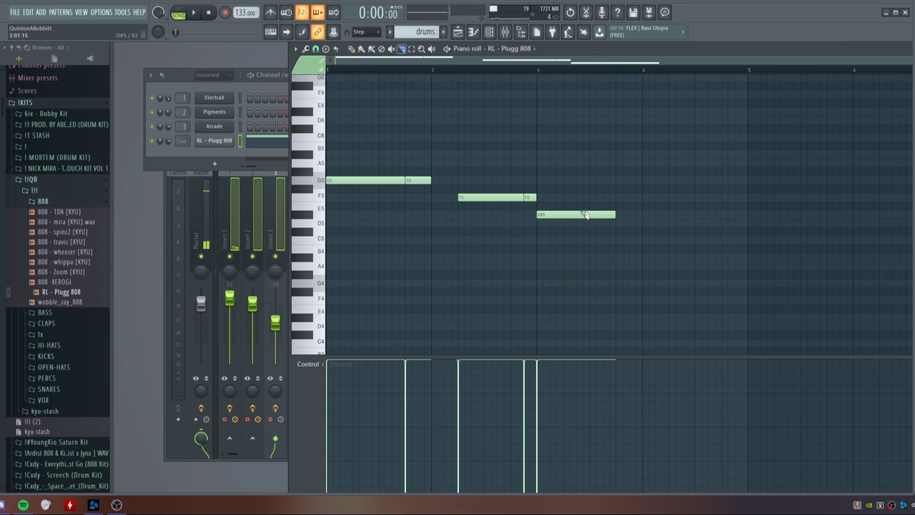
key(space)
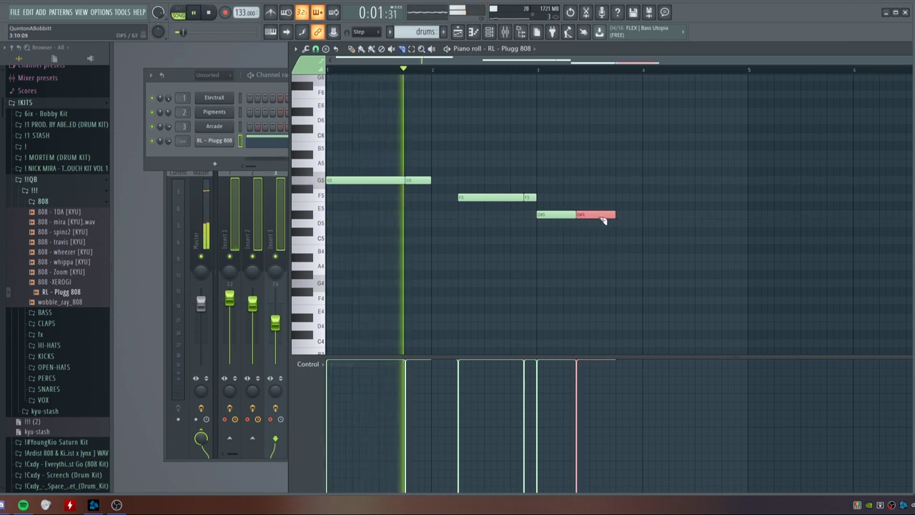
drag(619, 213, 644, 214)
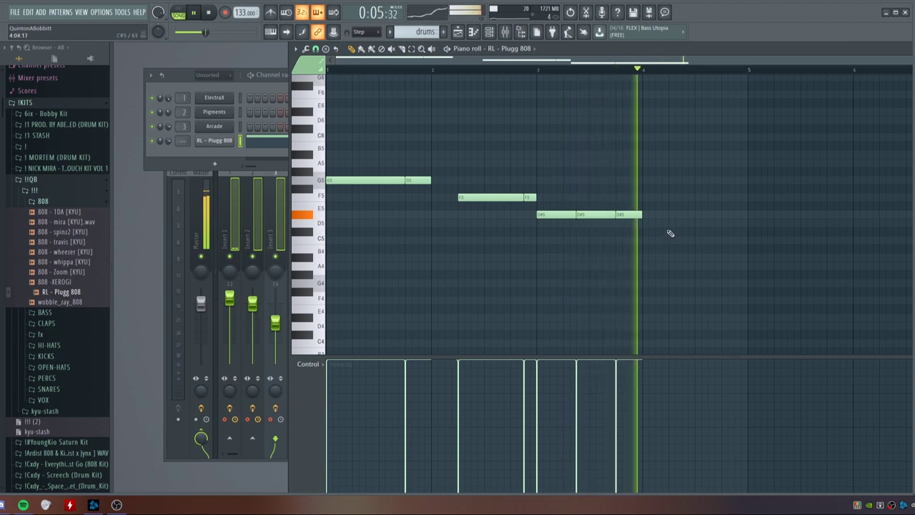
Add three D5 808 notes in bar 4 ending at bar 5, and close all gaps between the 808 notes with Quick legato.
click(671, 224)
key(space)
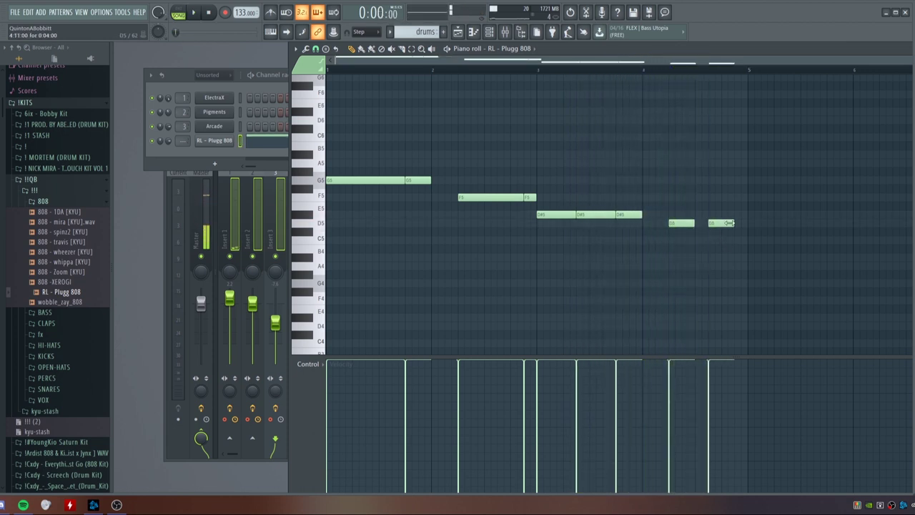
key(space)
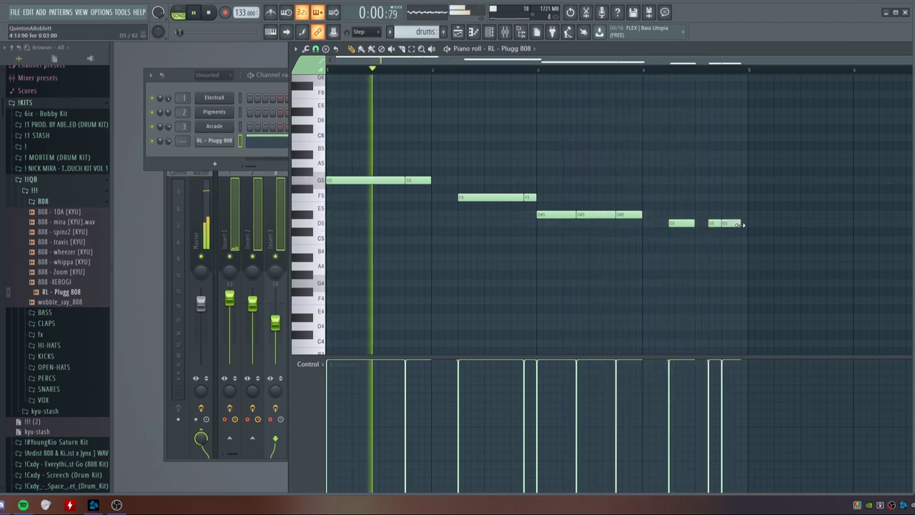
drag(733, 223, 747, 223)
key(ctrl+l)
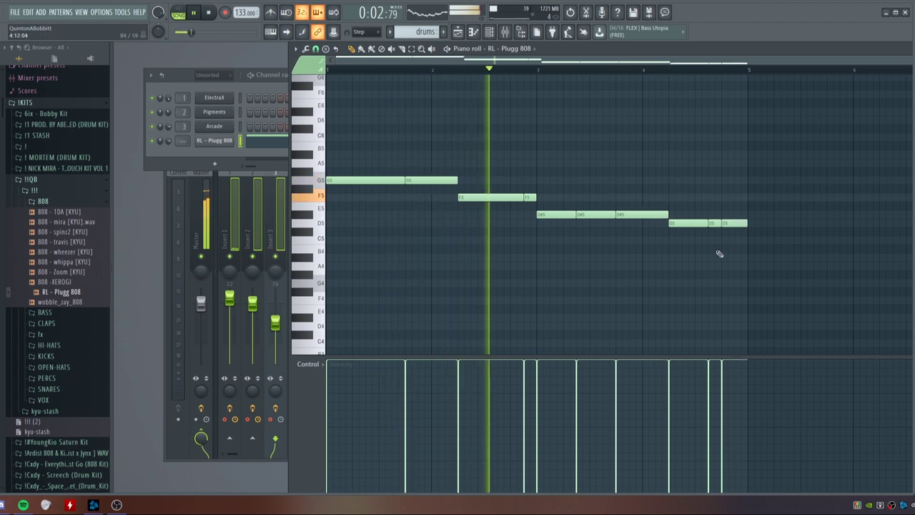
Enable the RL - Plugg 808 volume envelope with full hold and decay and zero attack, sustain and release.
click(223, 142)
click(200, 158)
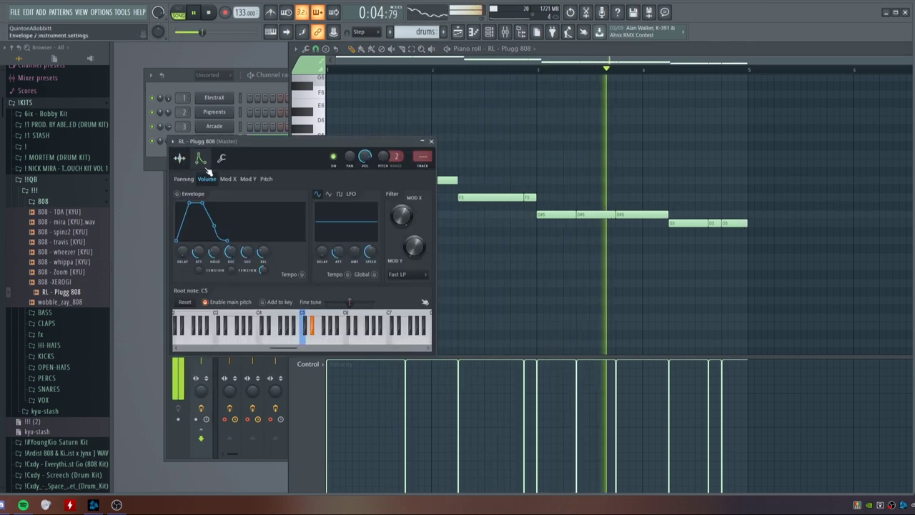
drag(231, 251, 215, 240)
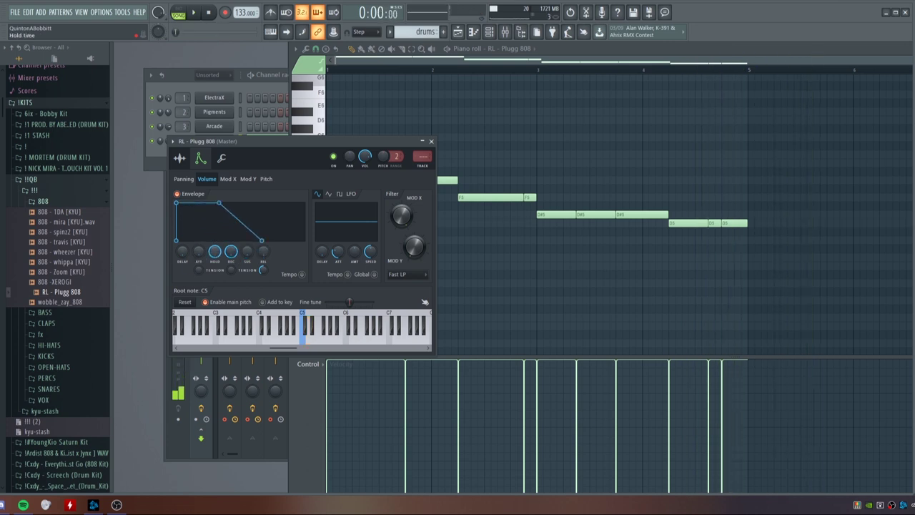
click(432, 141)
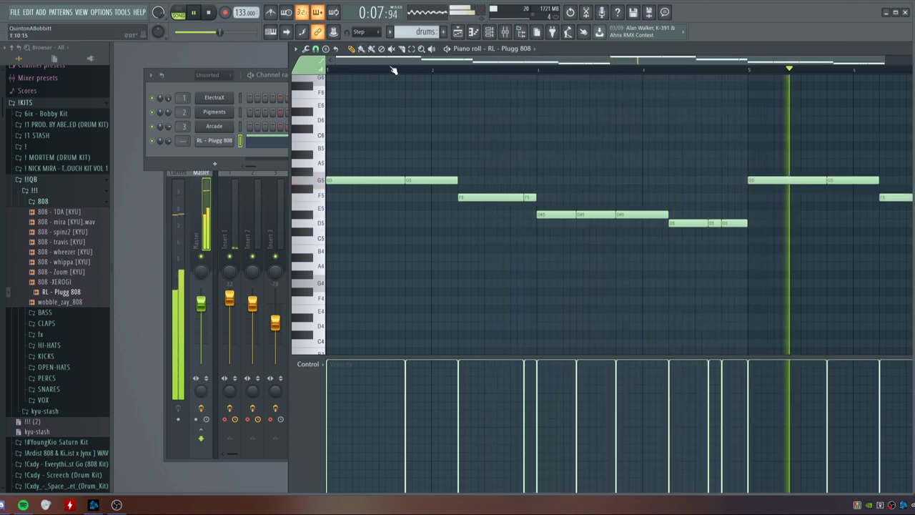
Duplicate the four-bar 808 line into bars 5 to 8, play it with the melody, and vary the notes in the copy.
scroll(392, 69, down, 2)
key(space)
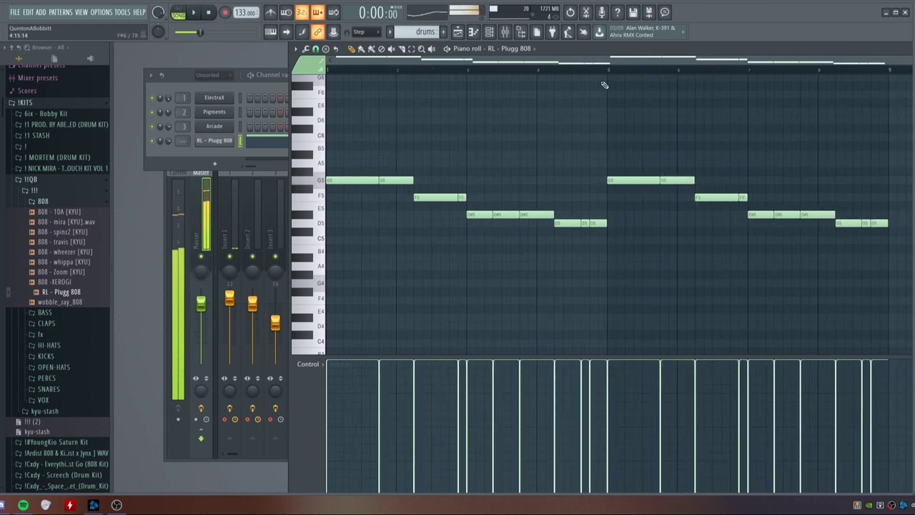
key(space)
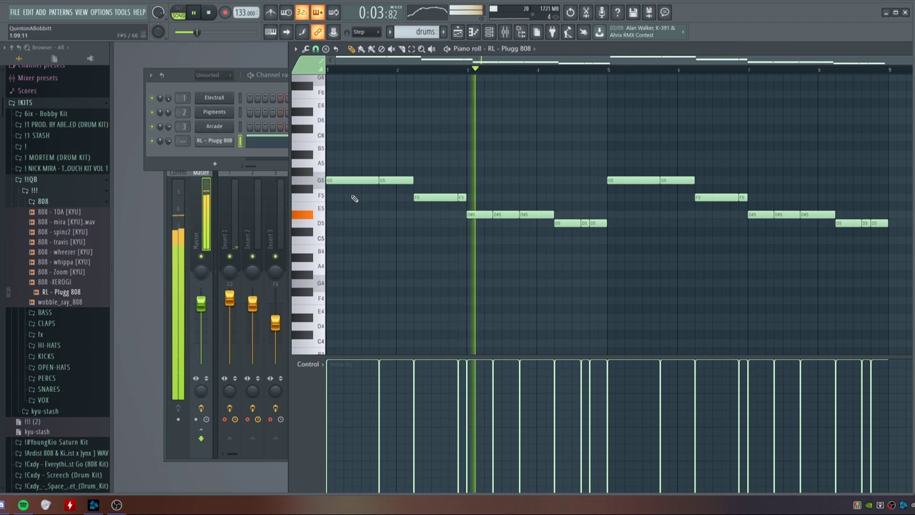
Add the Clap - eternal [KYU] sample as a channel and place a clap on beat 3 of bars 1 to 4.
click(170, 140)
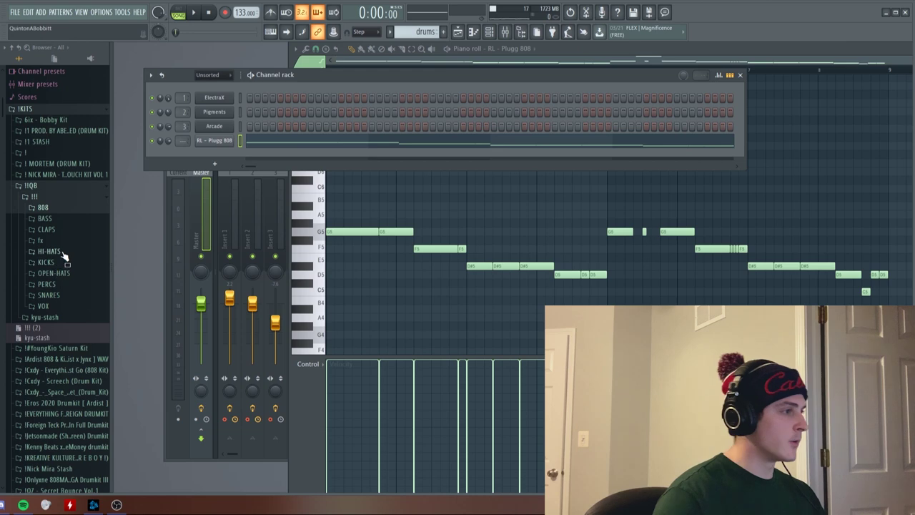
click(60, 230)
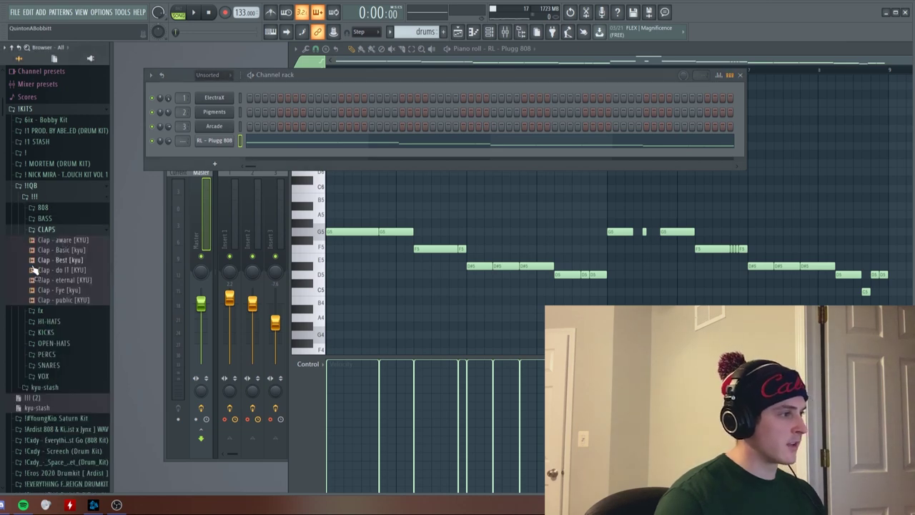
drag(260, 157, 260, 157)
key(space)
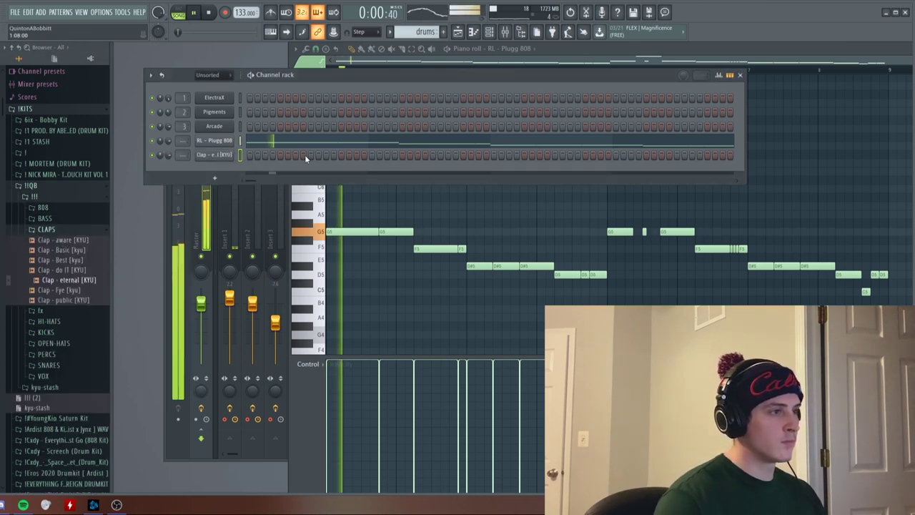
click(309, 154)
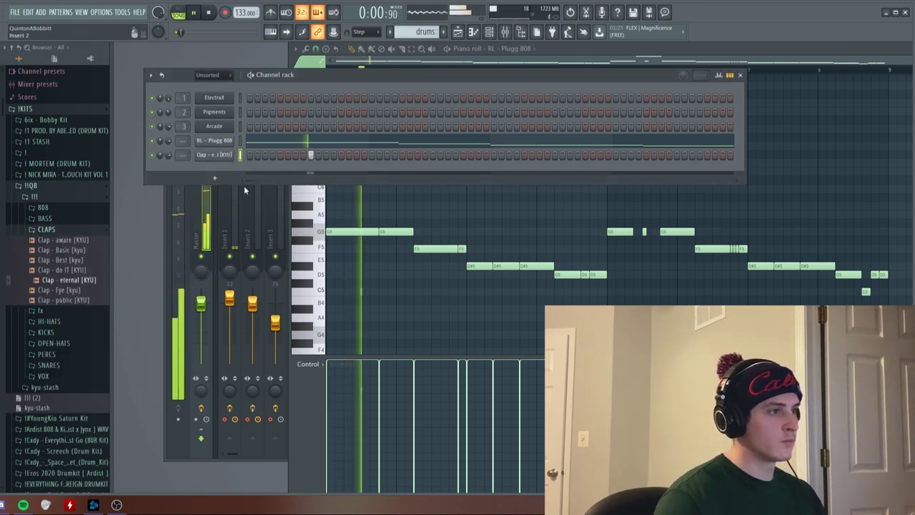
click(432, 154)
click(555, 155)
click(681, 155)
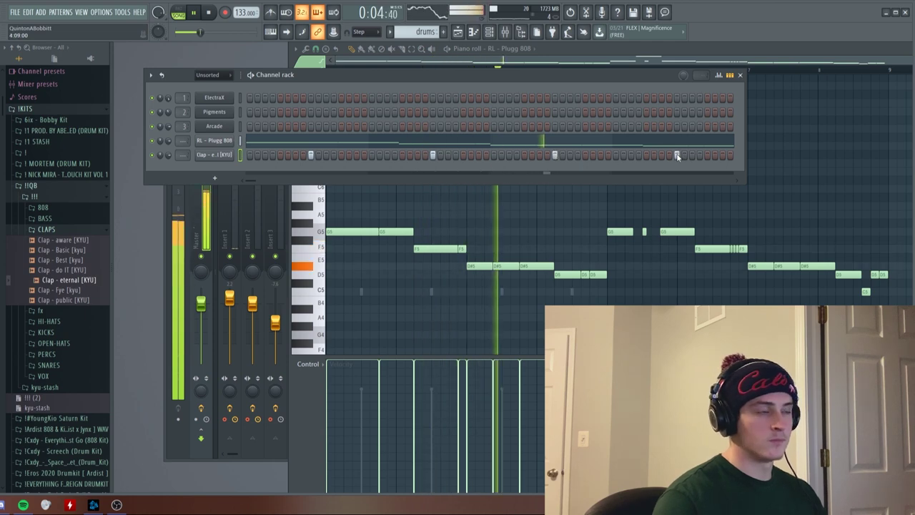
key(space)
Duplicate the claps into bars 5 to 8 in the piano roll and add an extra clap on beat 4 of bars 4 and 8.
right_click(214, 154)
click(250, 155)
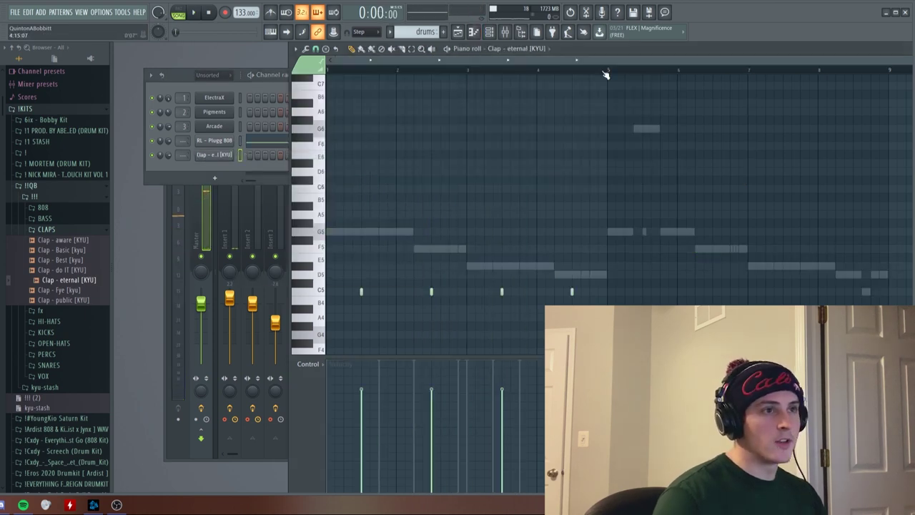
drag(610, 71, 328, 71)
key(ctrl+b)
click(367, 71)
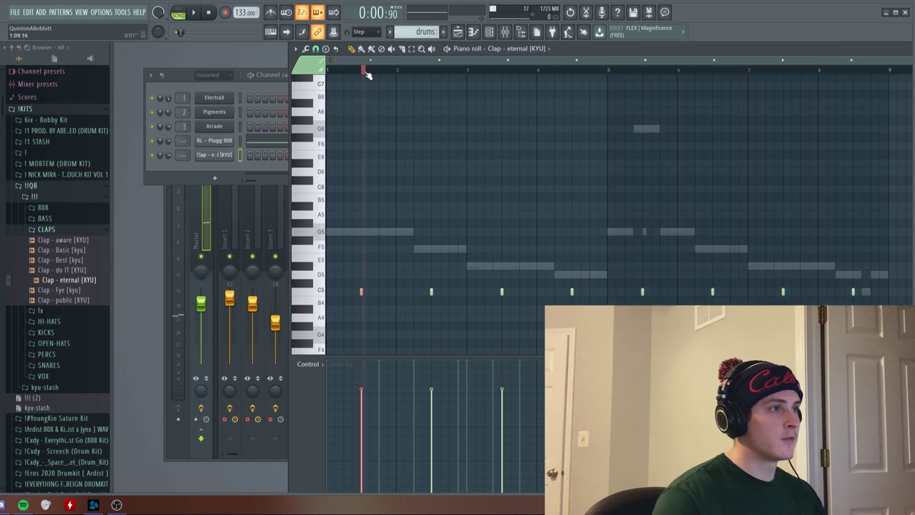
key(space)
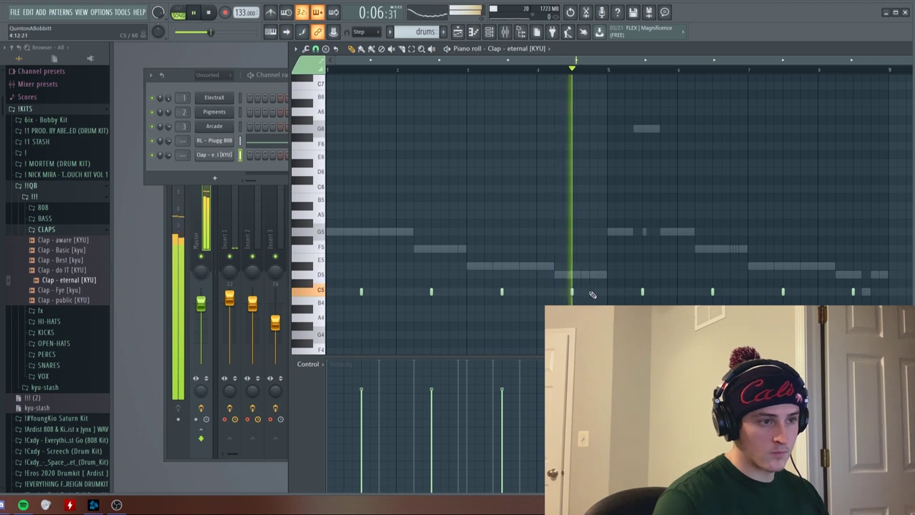
Add the HH - downgrade [KYU] sample as a channel and fill its pattern with a hi-hat on every second step.
click(48, 321)
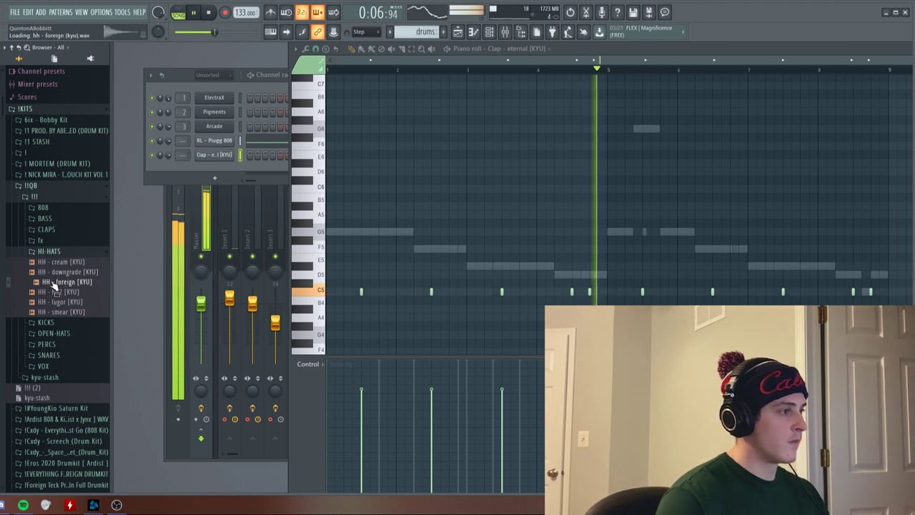
drag(51, 278, 216, 167)
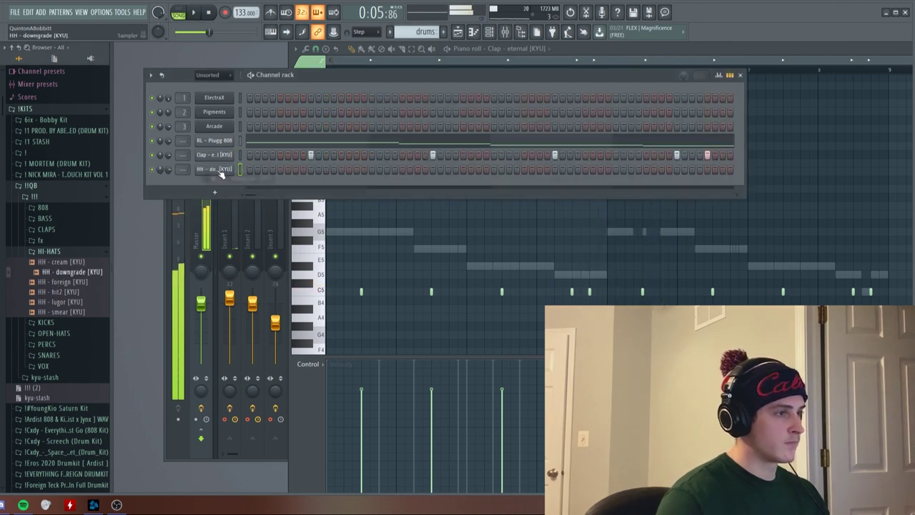
right_click(215, 169)
click(371, 201)
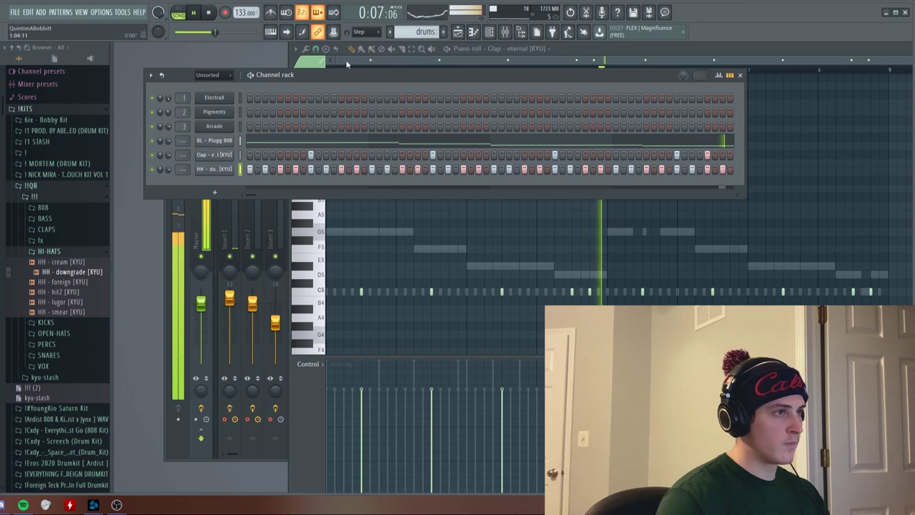
Open the HH - downgrade [KYU] piano roll and set its snap to 1/6 beat.
right_click(201, 168)
click(236, 171)
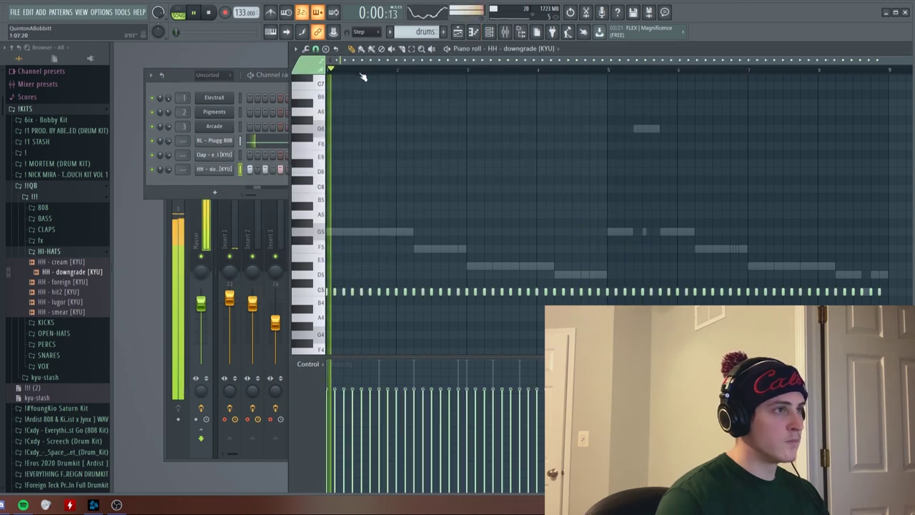
scroll(365, 76, up, 1)
key(space)
click(315, 48)
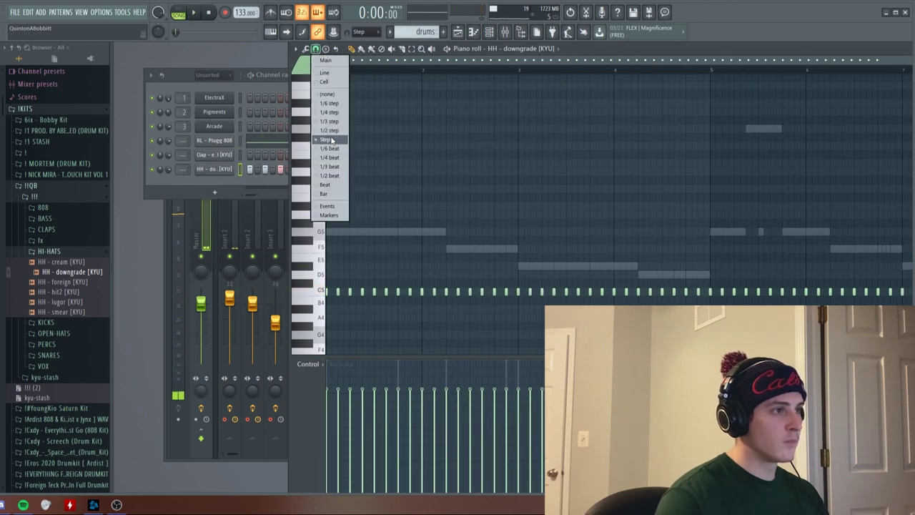
click(332, 148)
Add rolls and pitch changes to the hi-hats through bars 1 to 3, and swap their sample to HH - lugor [KYU].
scroll(364, 76, up, 2)
key(space)
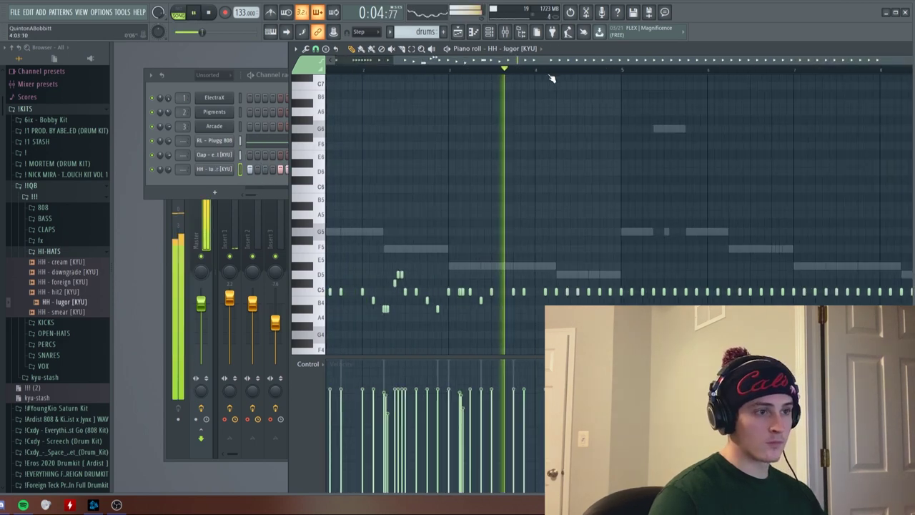
key(space)
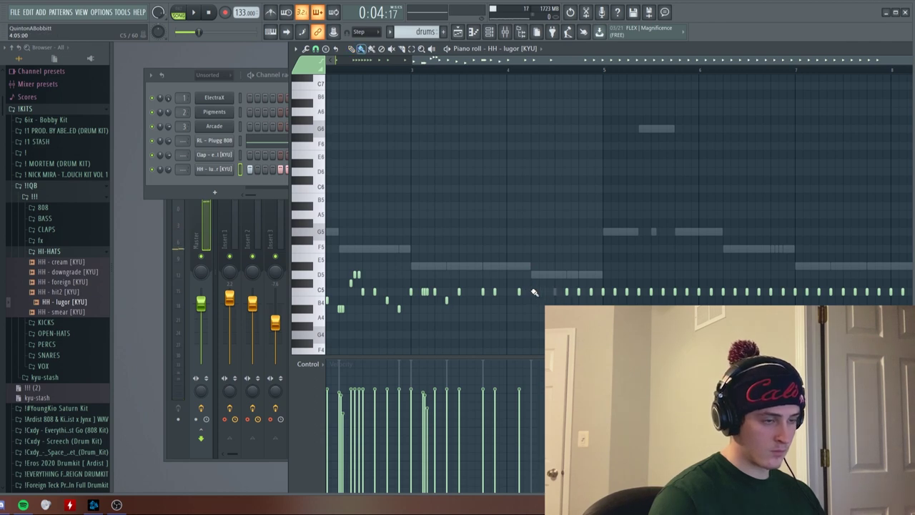
With 1/4 beat snap, paint a B4 hi-hat roll from beat 2 of bar 4, and repeat the four-bar pattern in bars 5 to 8.
key(space)
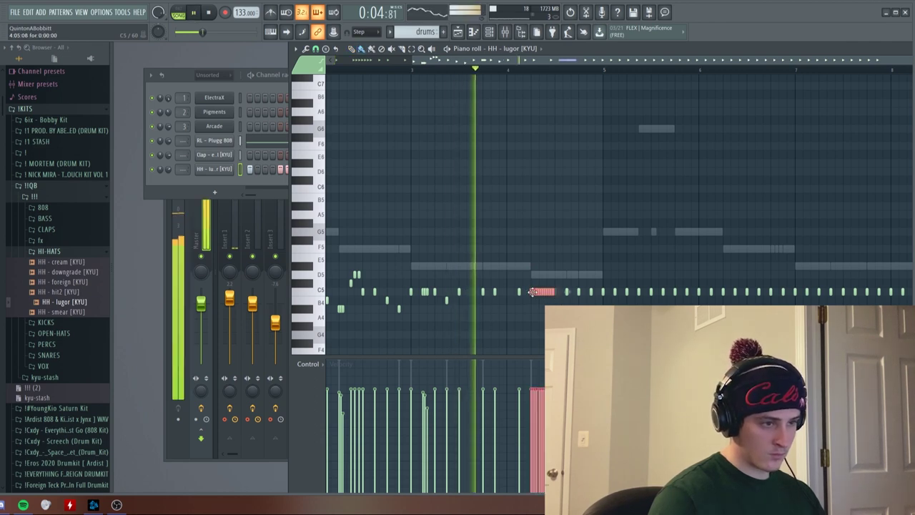
key(space)
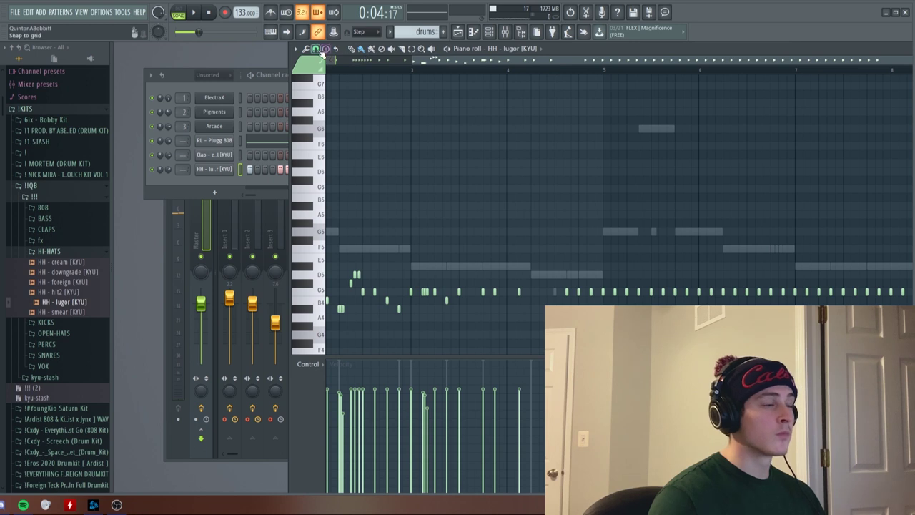
click(318, 49)
click(333, 156)
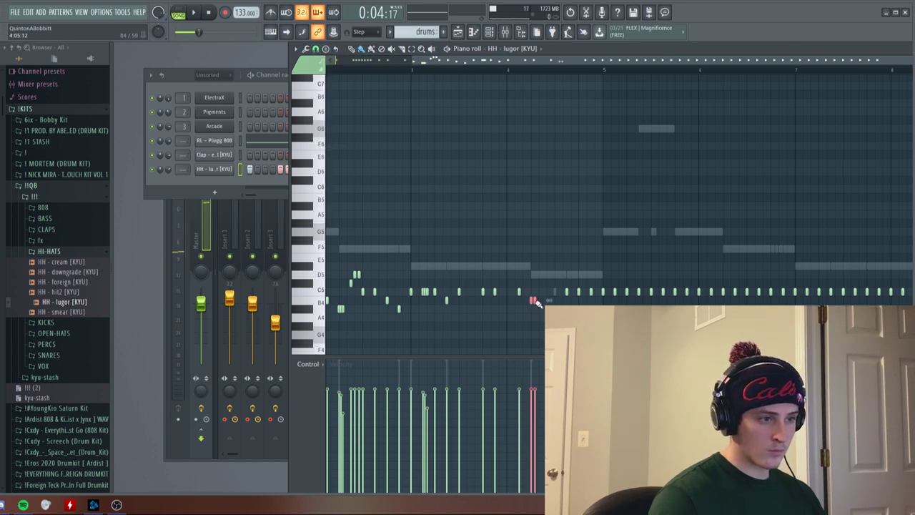
key(space)
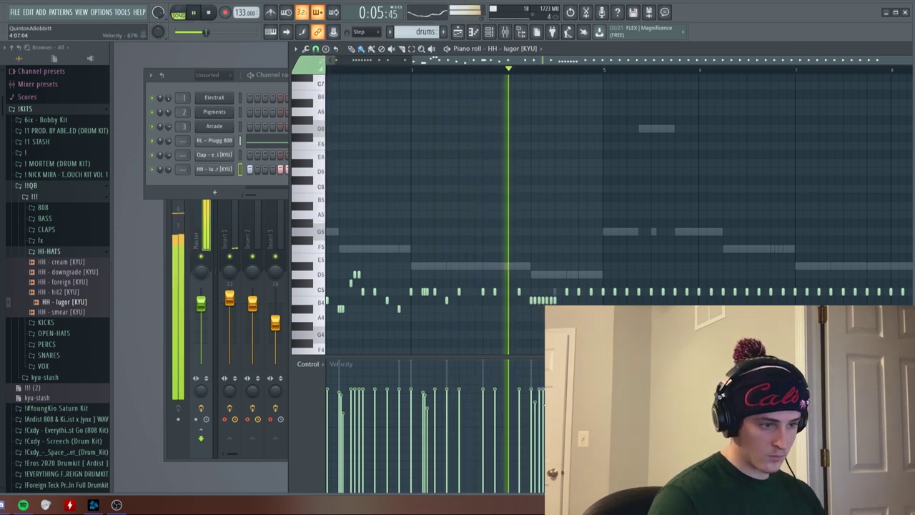
key(space)
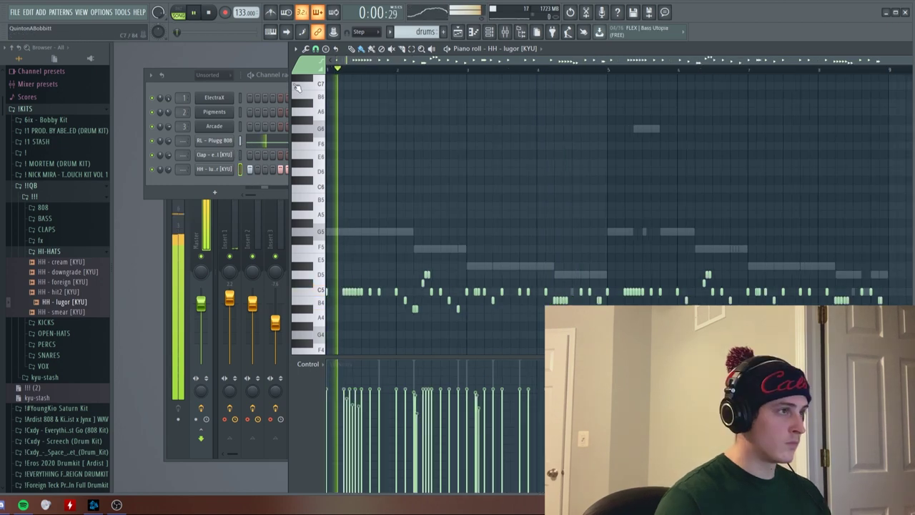
Add the OH - toasted [KYU] sample from the OPEN-HATS folder as a channel with a hit on step 1.
click(277, 75)
click(49, 252)
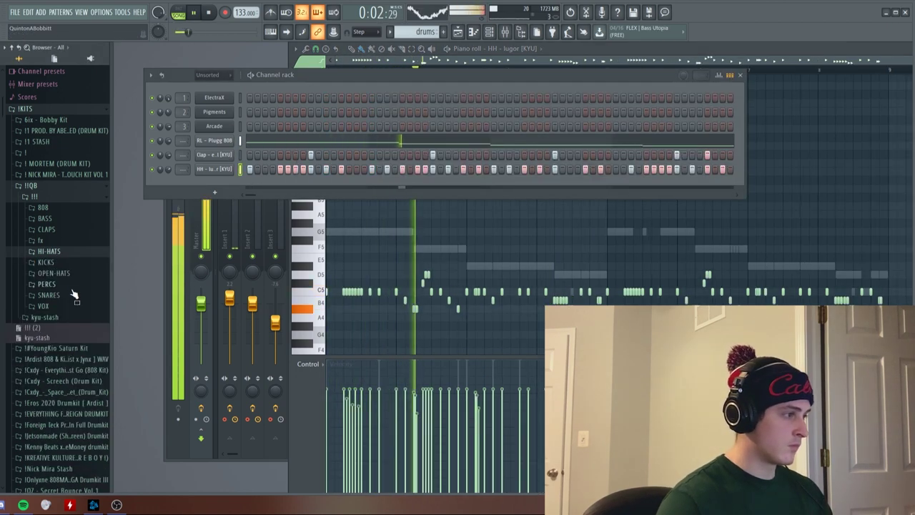
key(space)
click(54, 273)
click(64, 294)
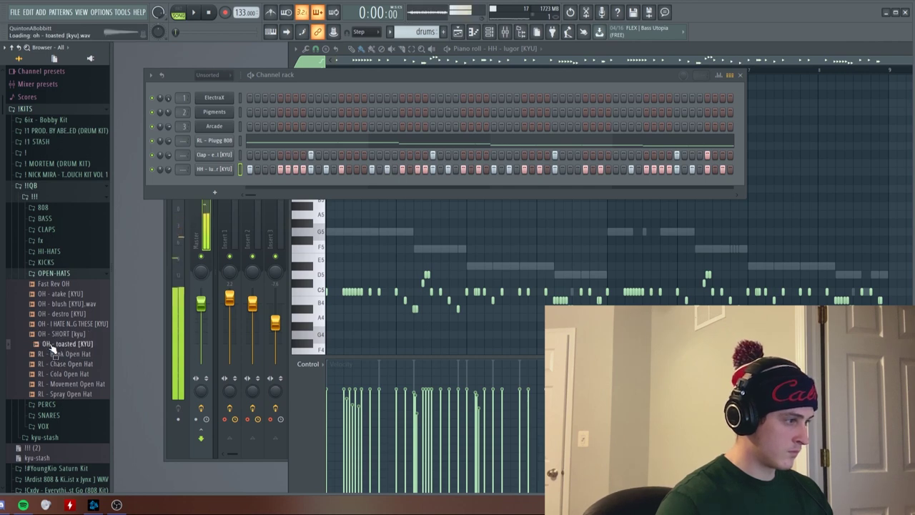
drag(53, 344, 225, 188)
key(space)
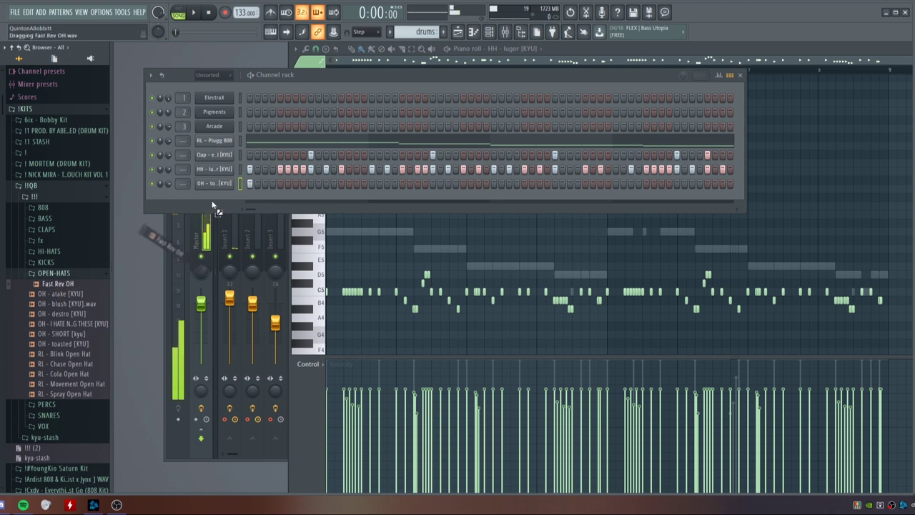
Add the Fast Rev OH sample as a channel with a hit on step 13, and preview RL - Cola Open Hat.
drag(212, 206, 217, 199)
key(space)
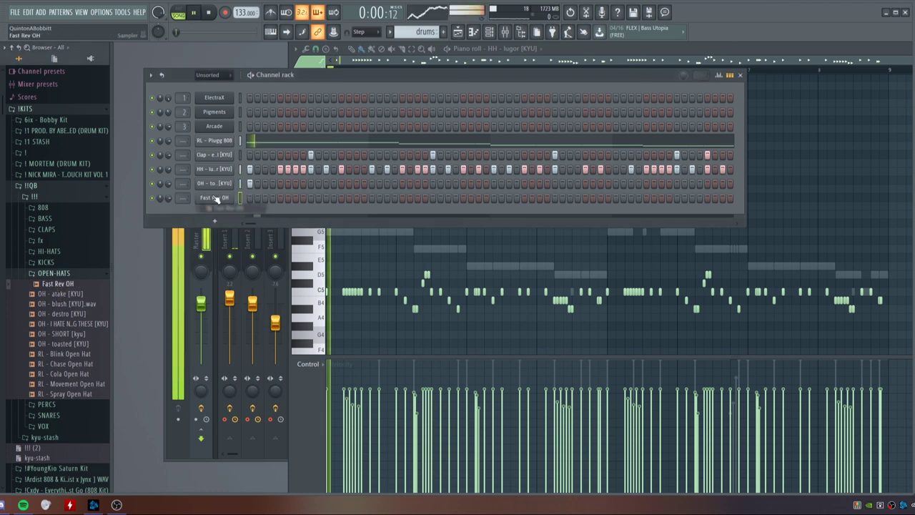
click(341, 198)
key(space)
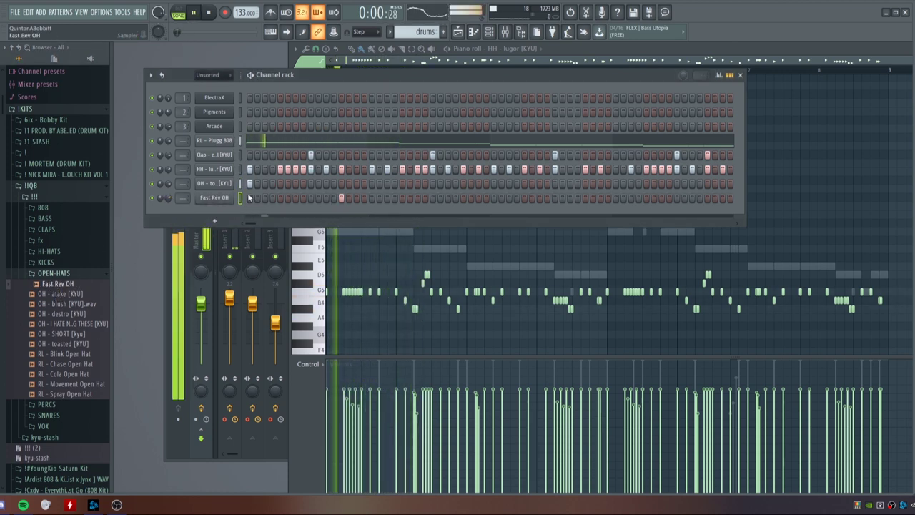
click(62, 374)
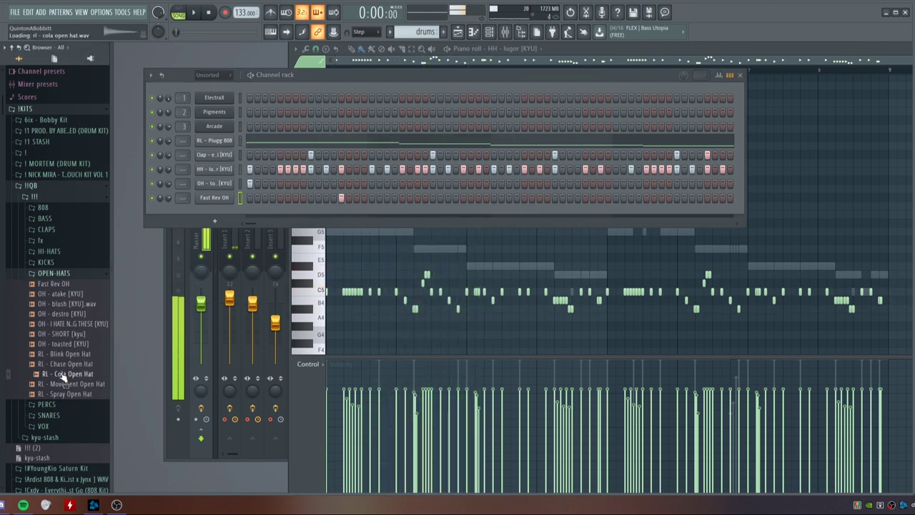
Add an OH - toasted [KYU] hit at the start of bar 3 and repeat its four-bar pattern in bars 5 to 8.
key(space)
click(402, 185)
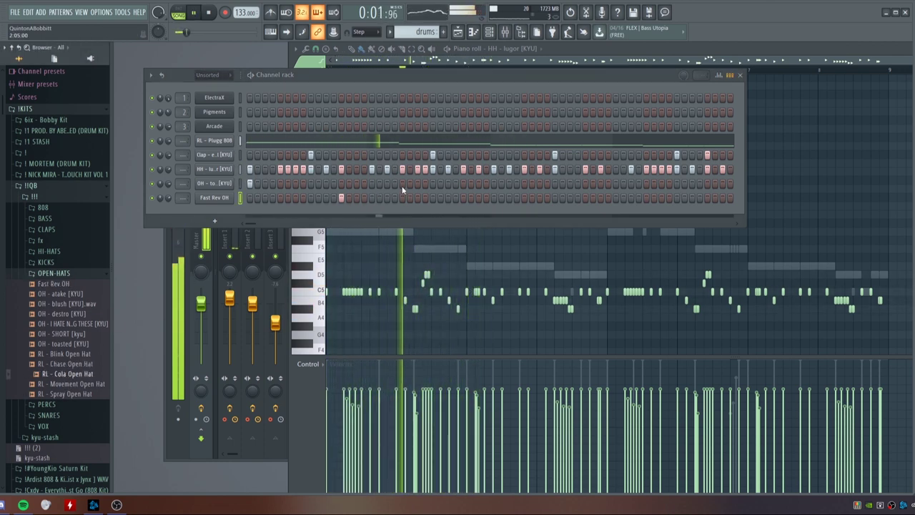
key(space)
key(ctrl+z)
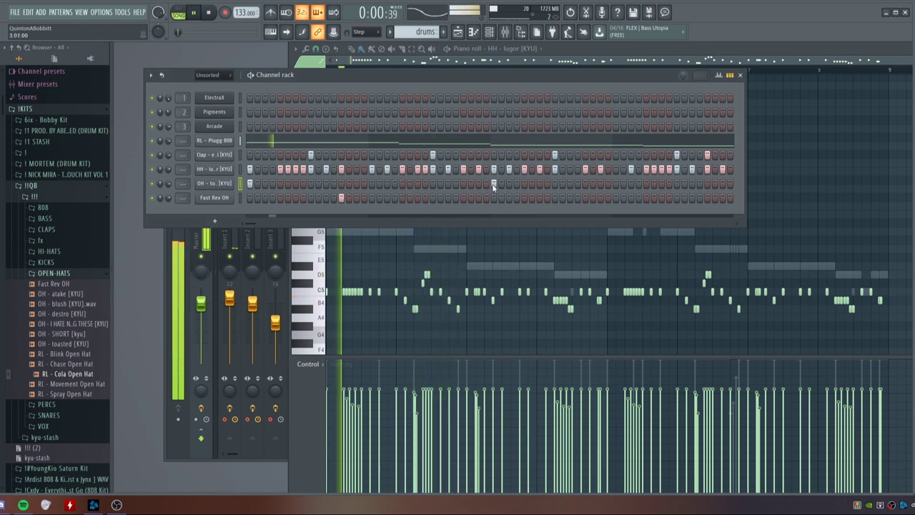
right_click(215, 183)
click(224, 187)
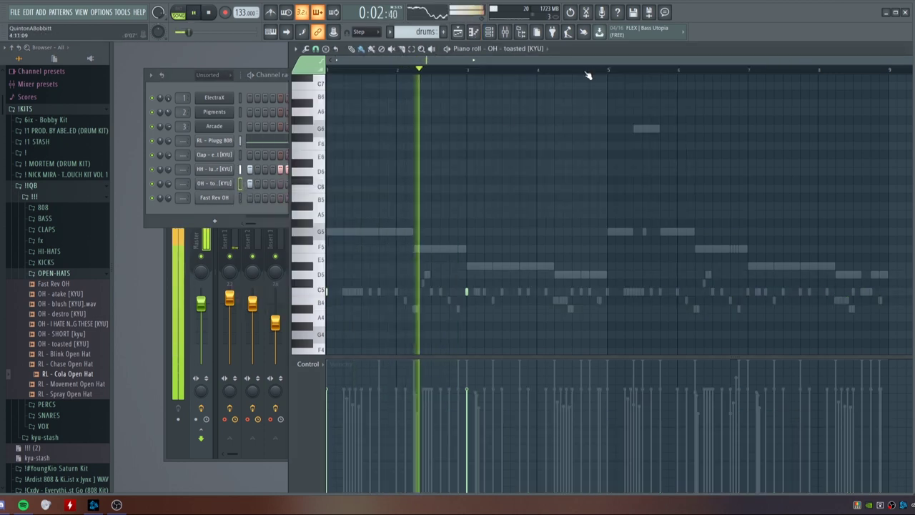
drag(609, 74, 890, 72)
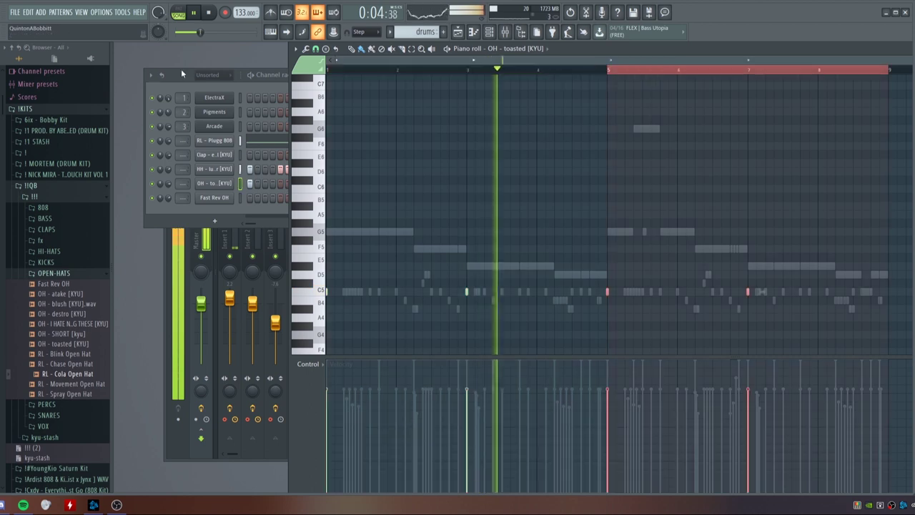
Add Fast Rev OH hits on beat 4 of bars 3 and 7 in its piano roll.
click(240, 197)
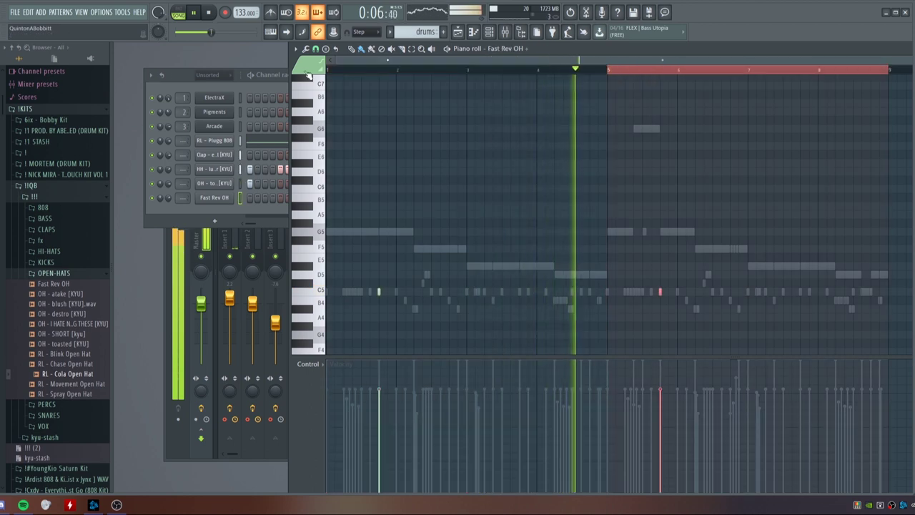
key(ctrl+Left)
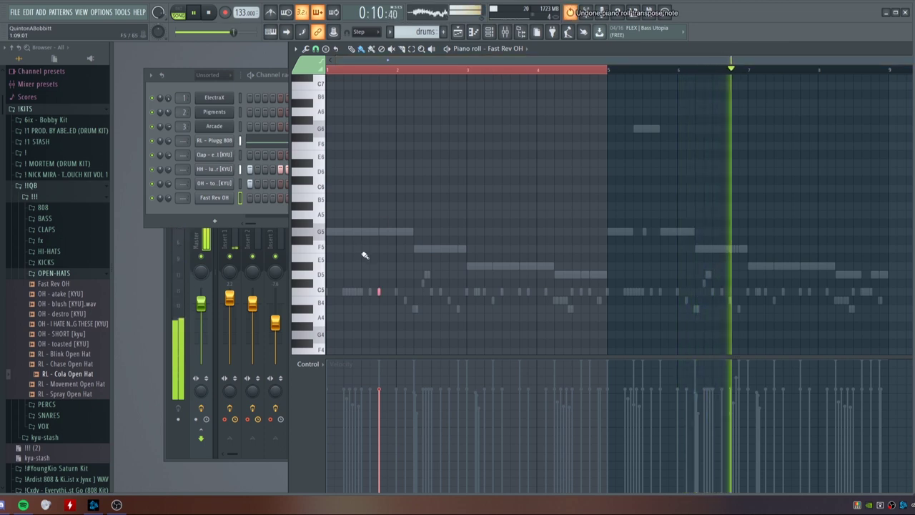
key(ctrl+z)
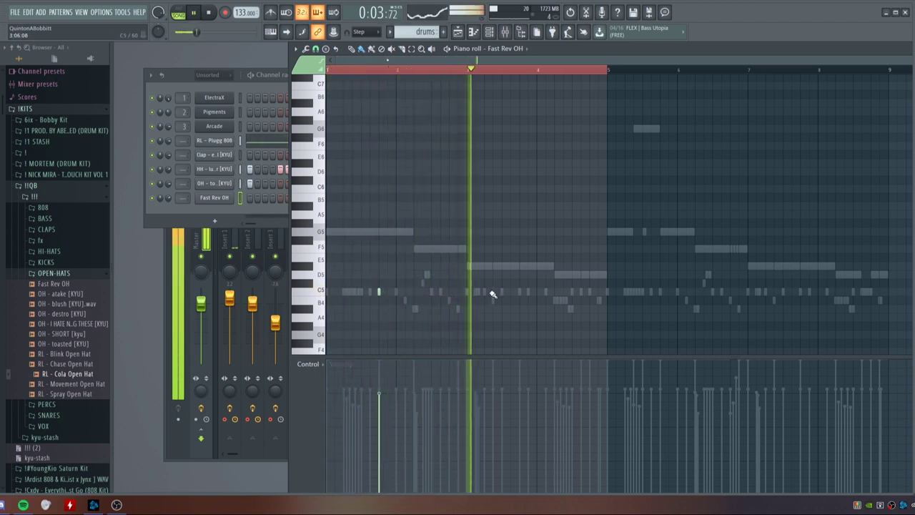
click(520, 292)
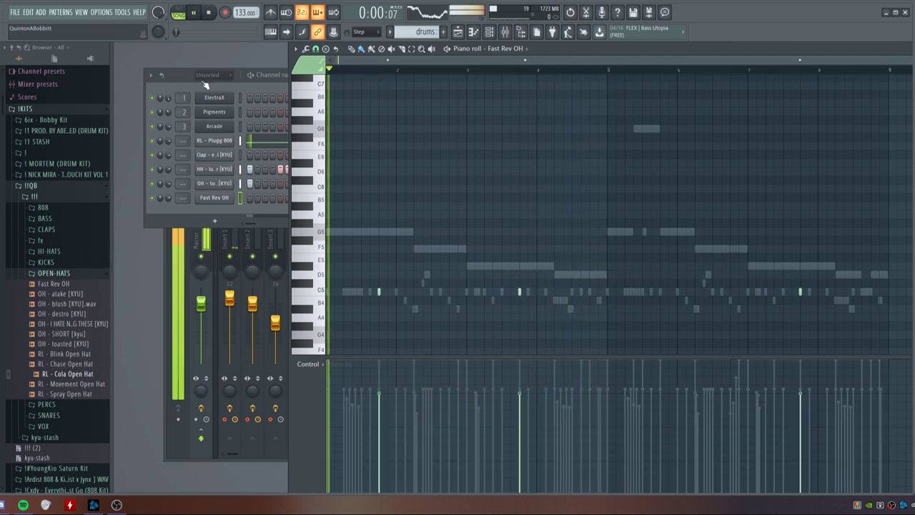
click(281, 76)
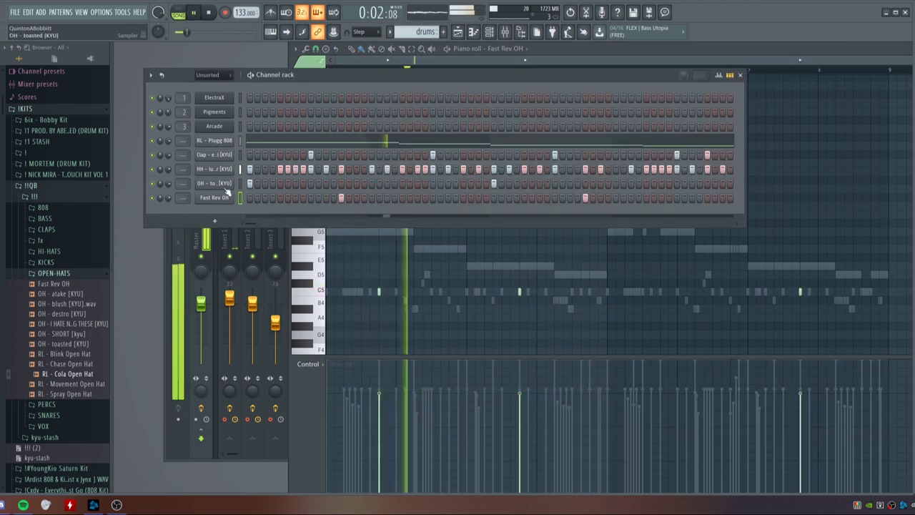
click(505, 32)
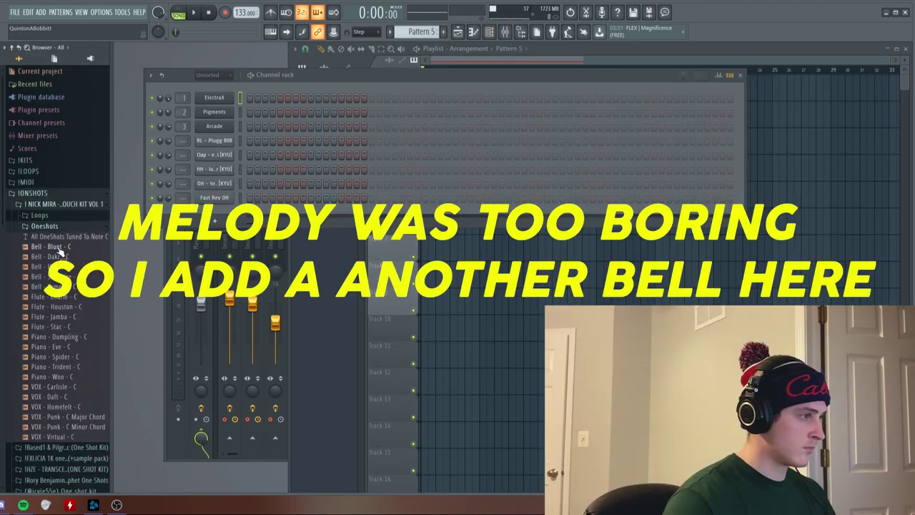
Add the Piano - Woo - C one-shot as a channel in Pattern 5, give it the four-bar melody, and repeat it in bars 5 to 8.
drag(45, 276, 45, 287)
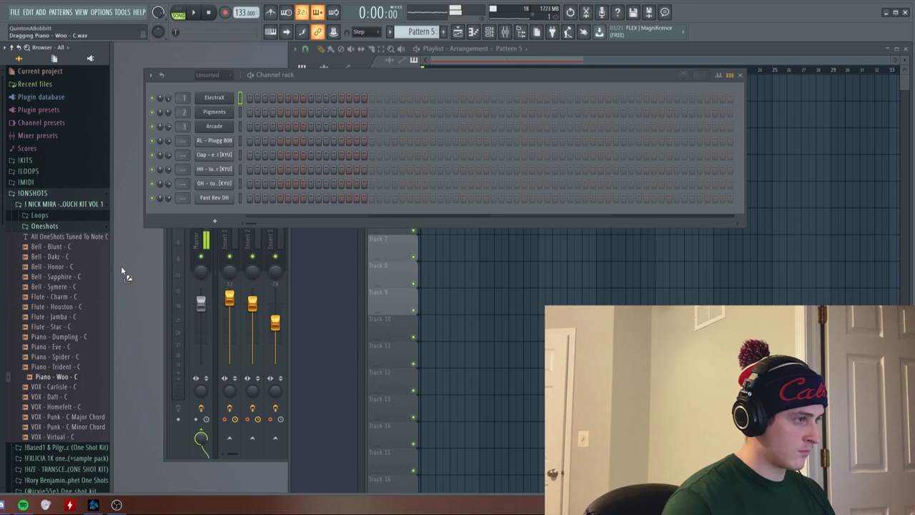
drag(227, 212, 230, 212)
right_click(239, 213)
click(243, 214)
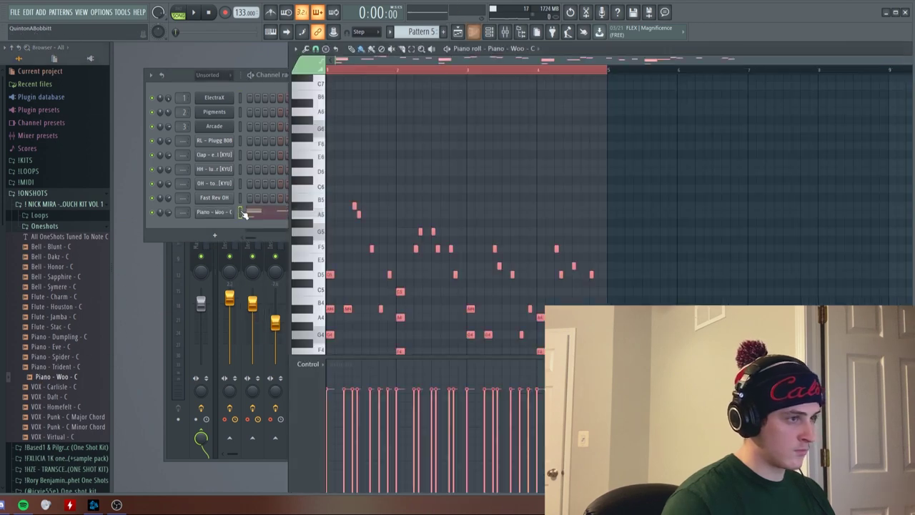
key(ctrl+b)
click(355, 75)
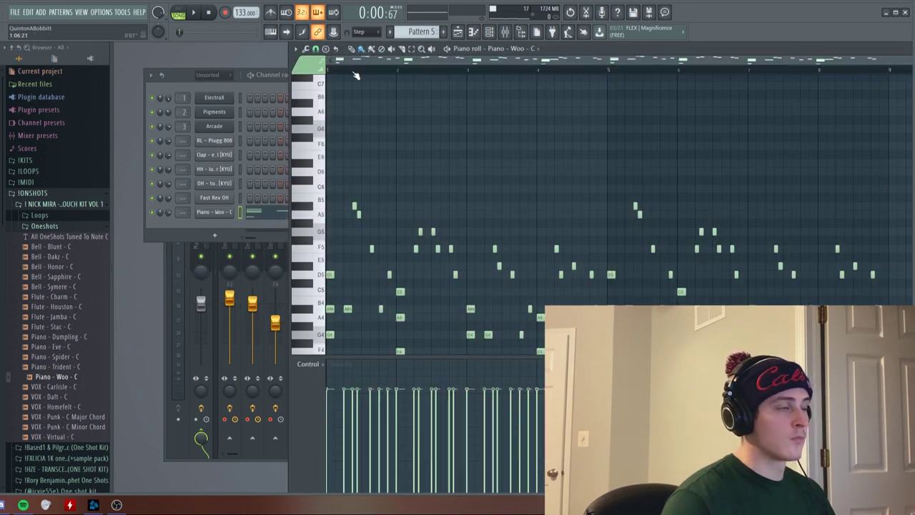
Play back the Piano - Woo - C melody with the drums and review its notes across the piano roll.
key(space)
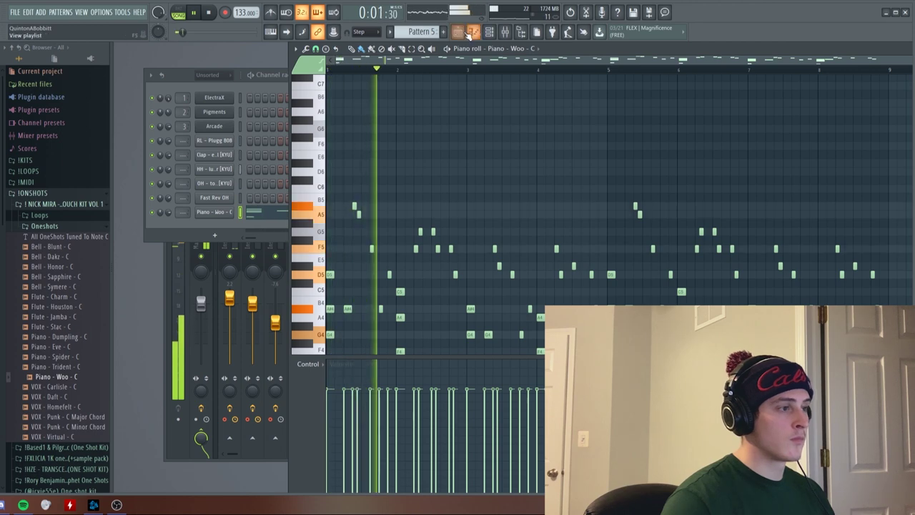
scroll(407, 100, down, 1)
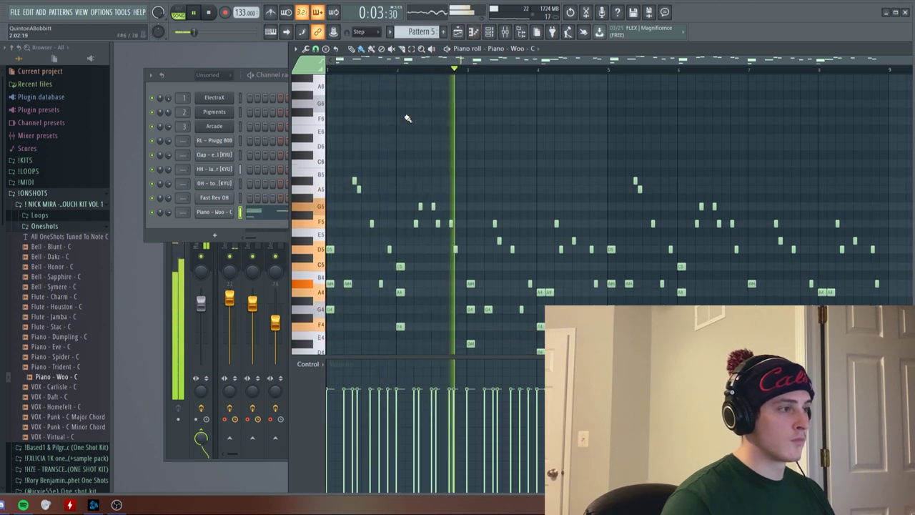
key(space)
right_click(219, 222)
click(263, 271)
key(space)
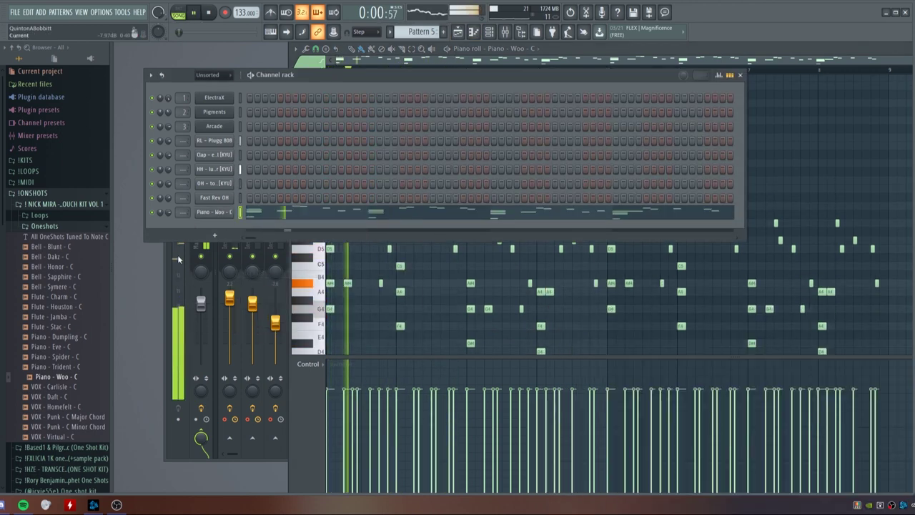
click(364, 327)
key(space)
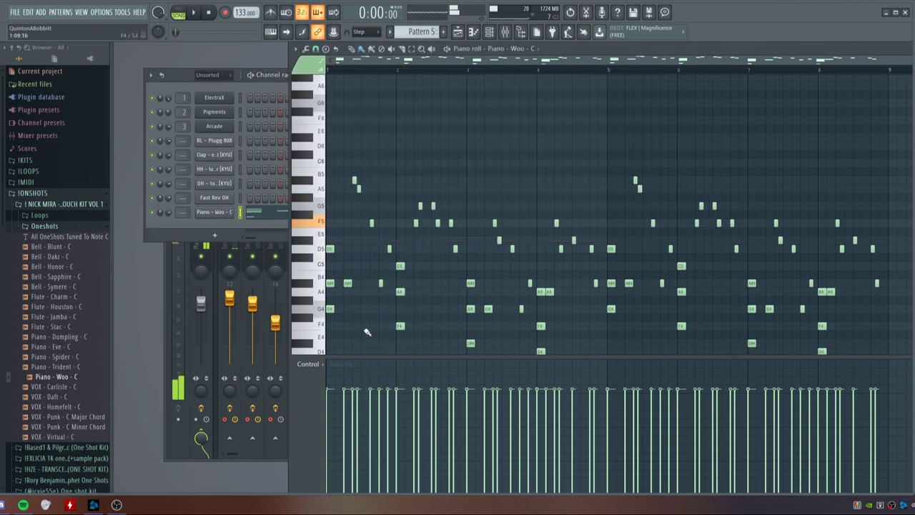
key(space)
scroll(344, 313, down, 2)
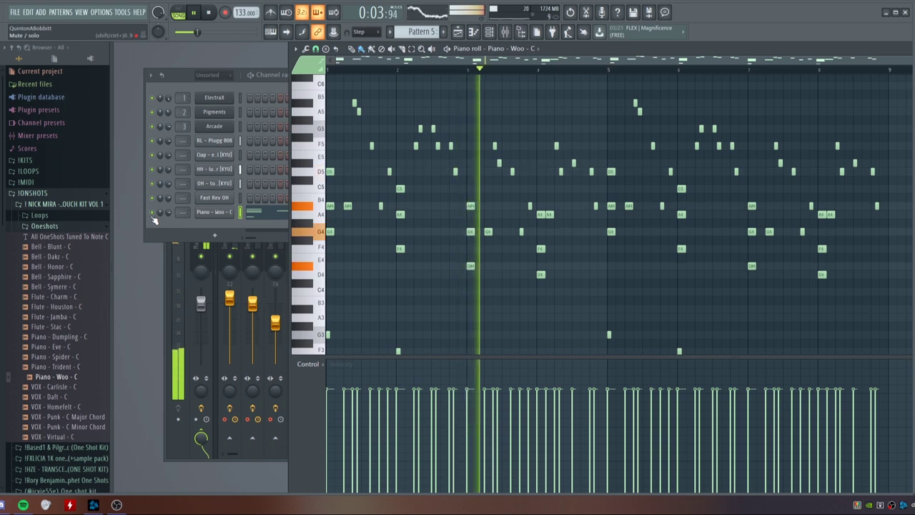
key(space)
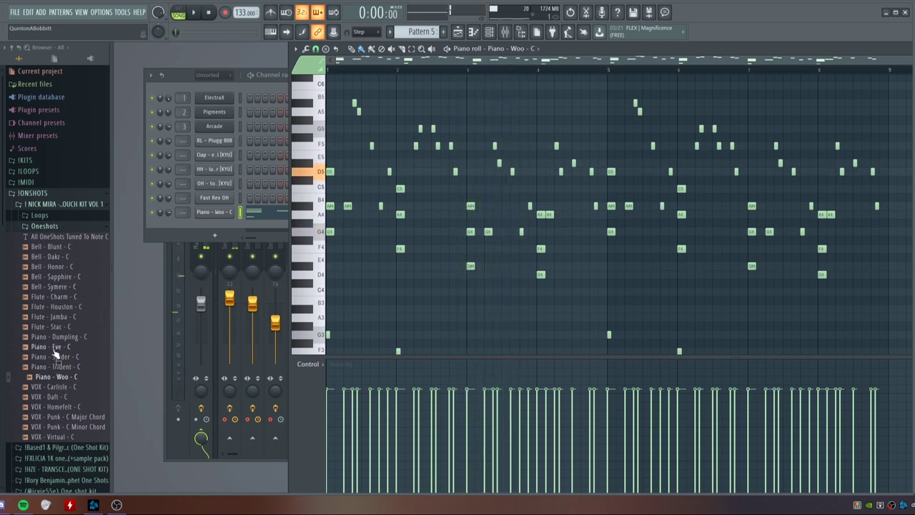
Try Piano - Eve - C, Bell - Blunt - C, Bell - Dakz - C and Bell - Sapphire - C as the melody channel's sample.
drag(52, 348, 215, 211)
key(space)
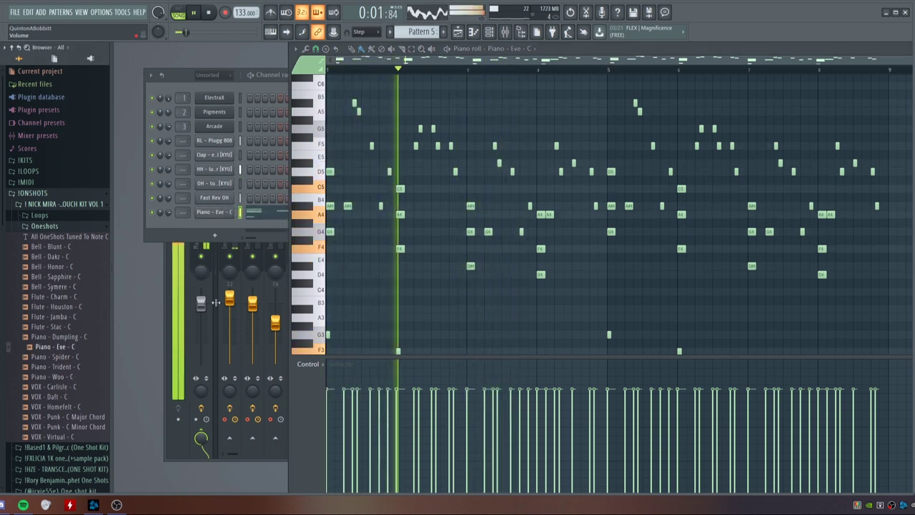
click(56, 247)
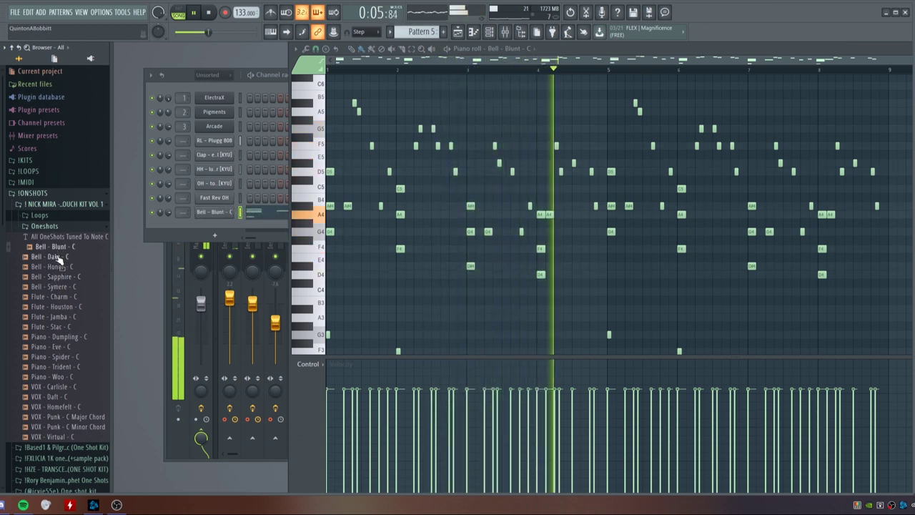
click(57, 257)
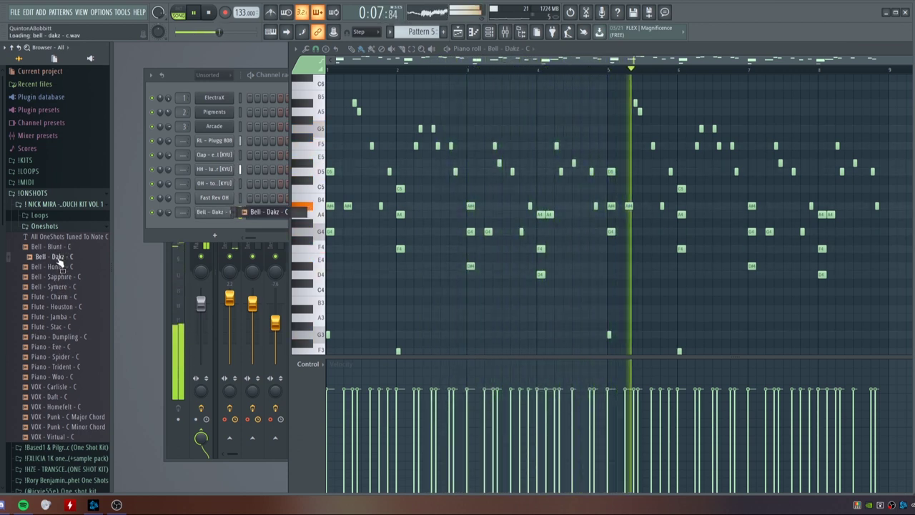
click(58, 277)
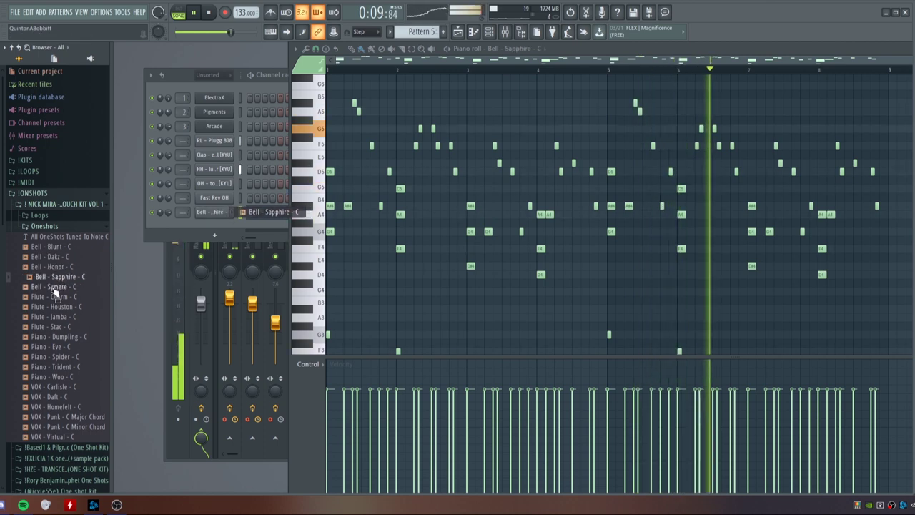
click(54, 247)
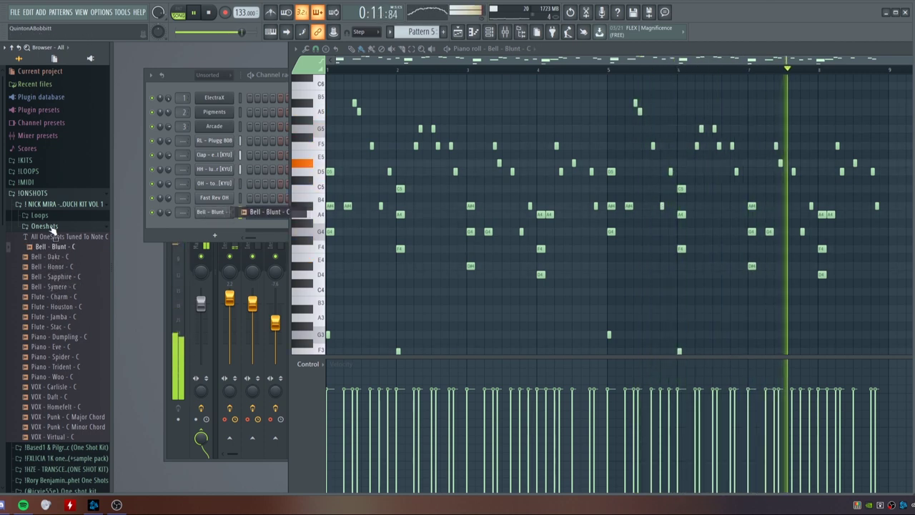
Swap the melody channel's sample through bells from the Based1 & Pilgrim one-shot kit: loading, explosion, explode and observe.
click(45, 226)
key(F6)
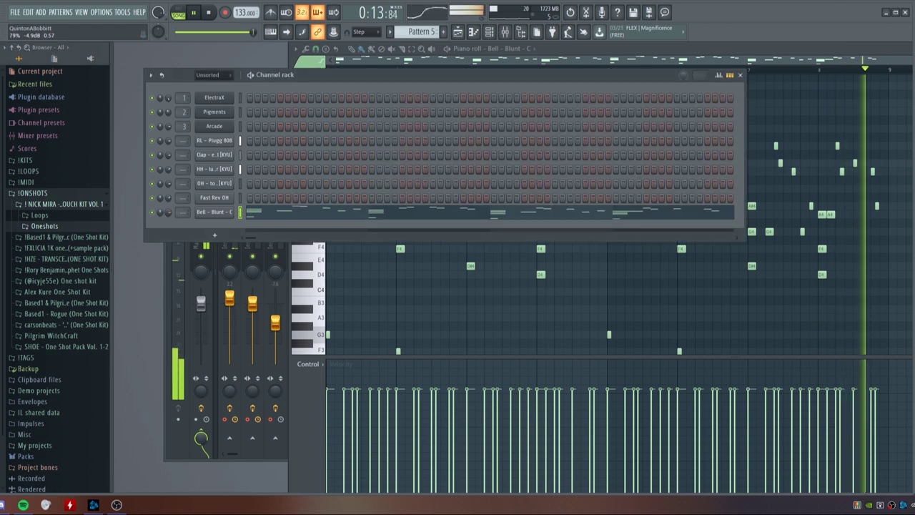
key(space)
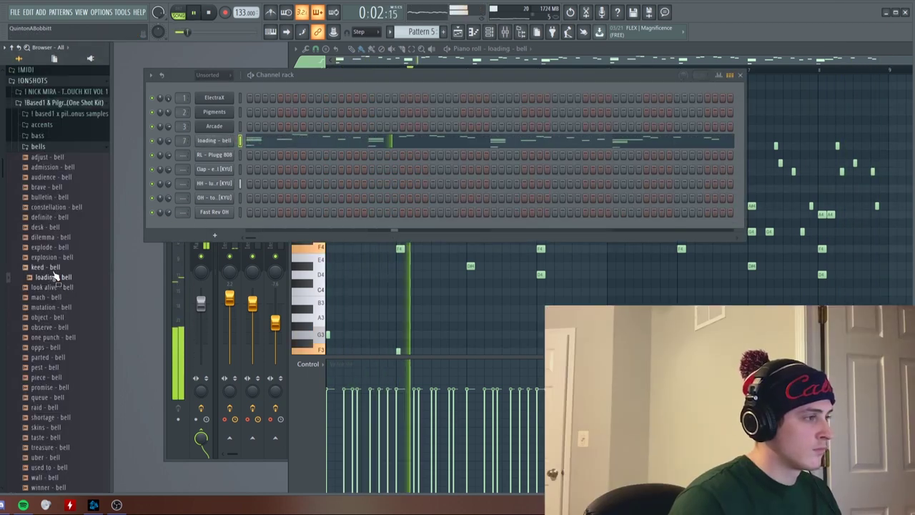
key(Up)
key(Up)
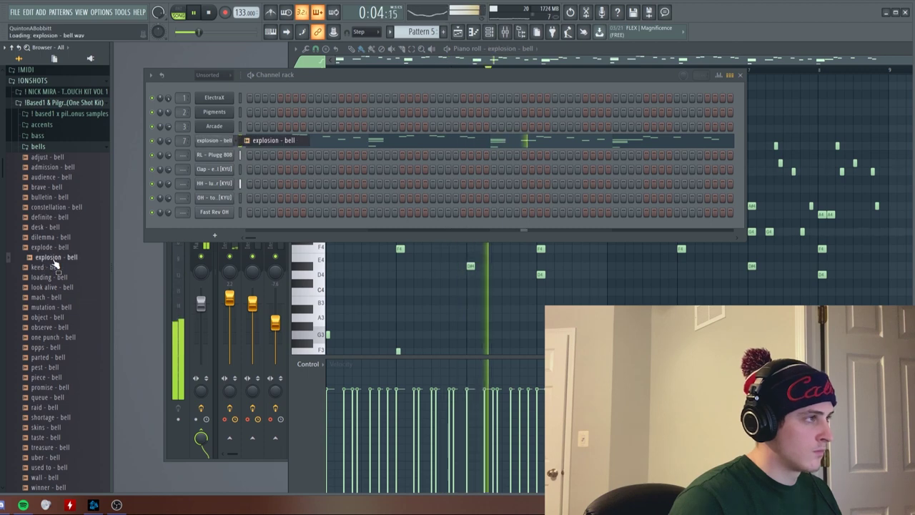
key(Up)
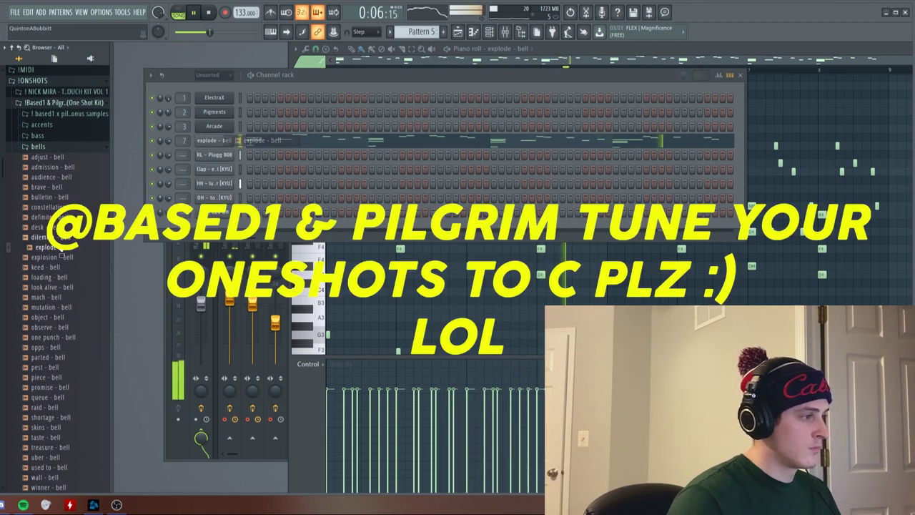
key(Left)
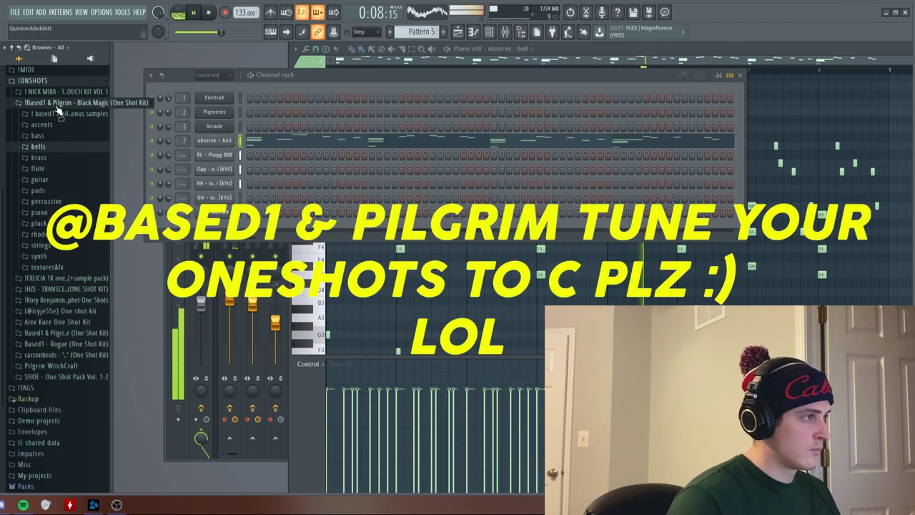
Try bells from the Based1 - Rogue one-shot kit on the melody channel, including changes, bottoms and bowl, and settle on bell - move on.
key(Left)
click(61, 267)
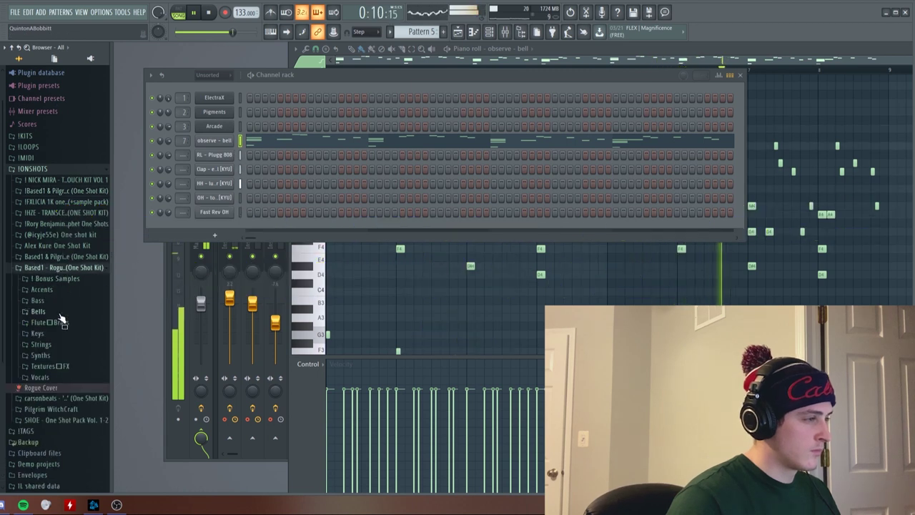
click(60, 310)
key(space)
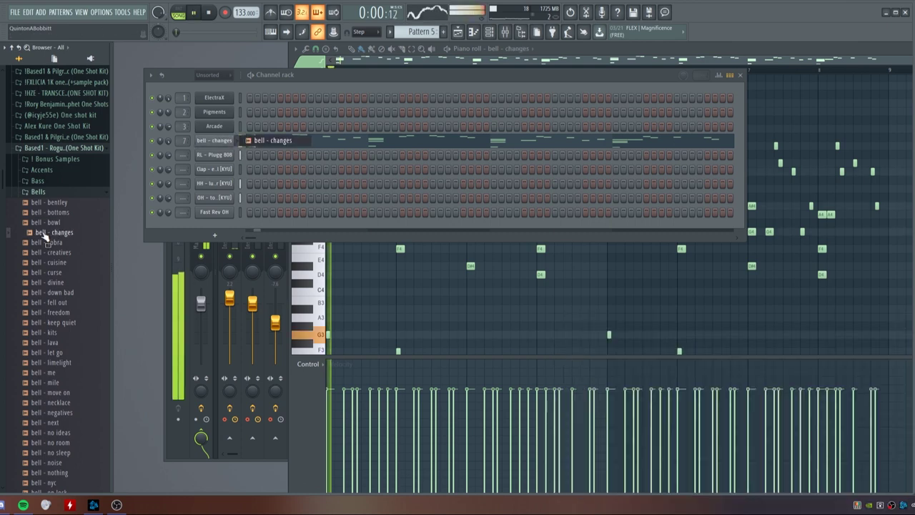
click(50, 214)
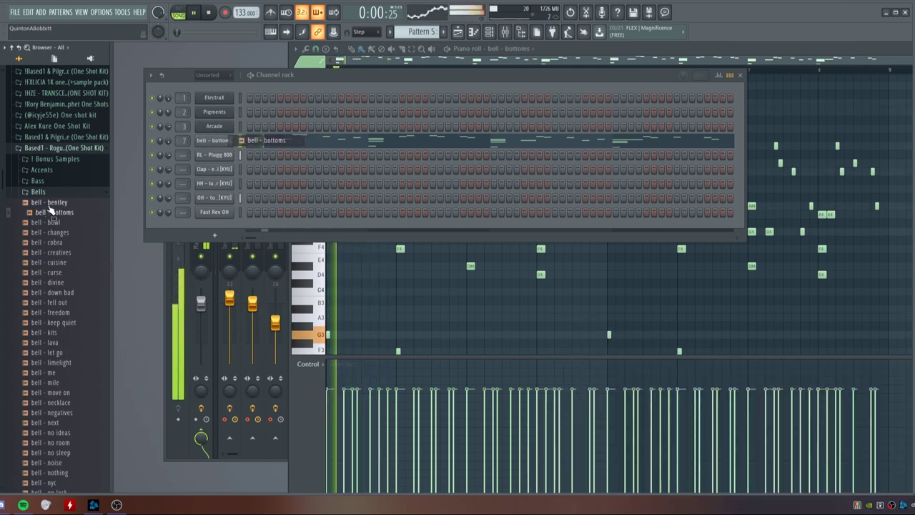
click(50, 222)
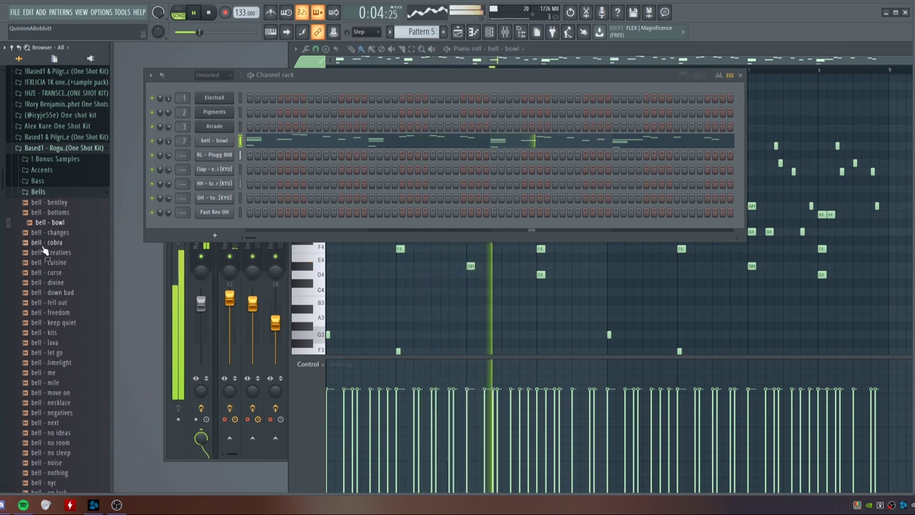
click(60, 292)
click(57, 312)
click(58, 323)
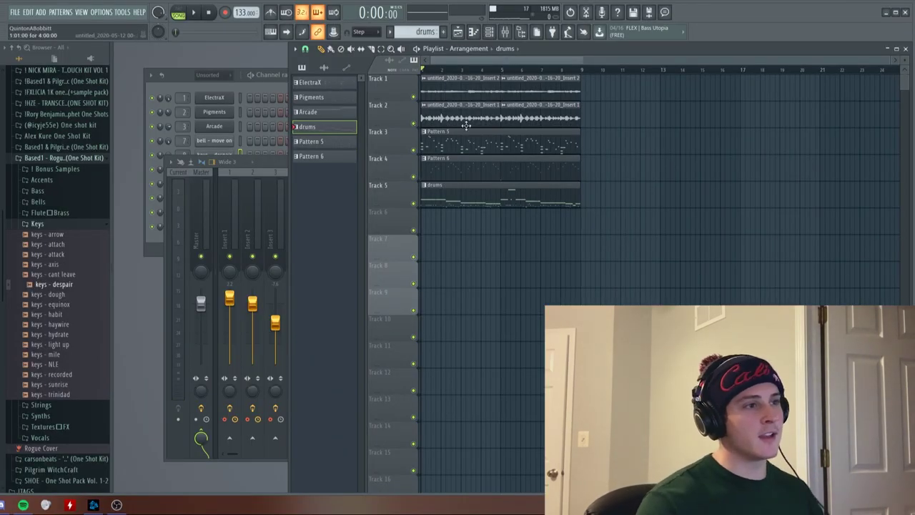
Examine the keys - despair notes in Pattern 6 and the bell - move on notes in Pattern 5, and return to the playlist.
double_click(476, 162)
scroll(422, 59, left, 2)
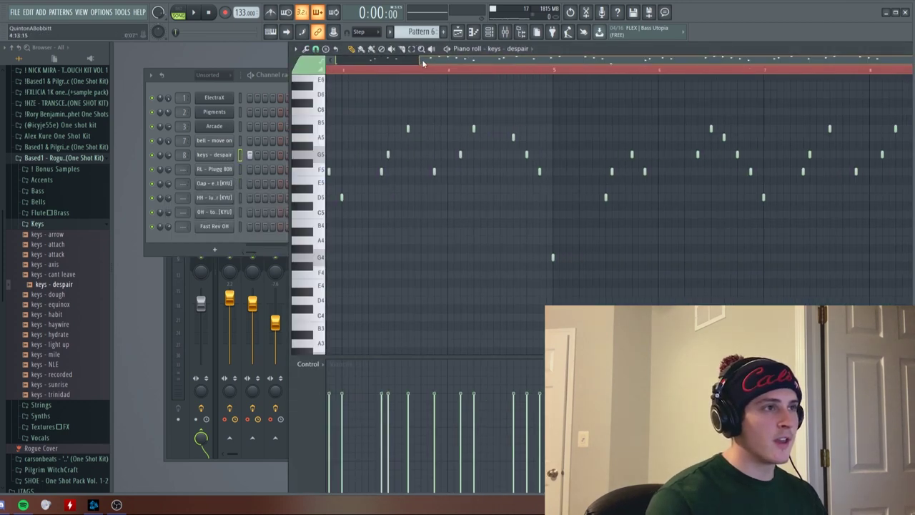
key(F7)
double_click(435, 146)
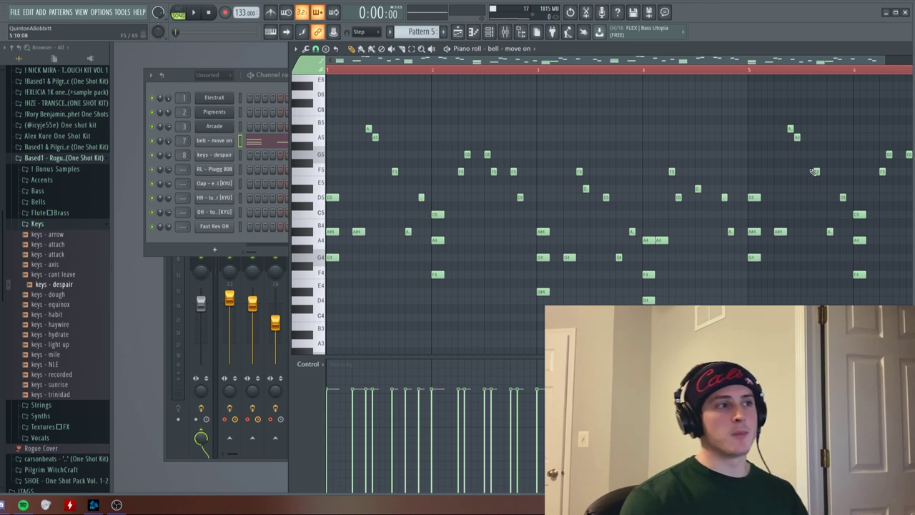
click(457, 31)
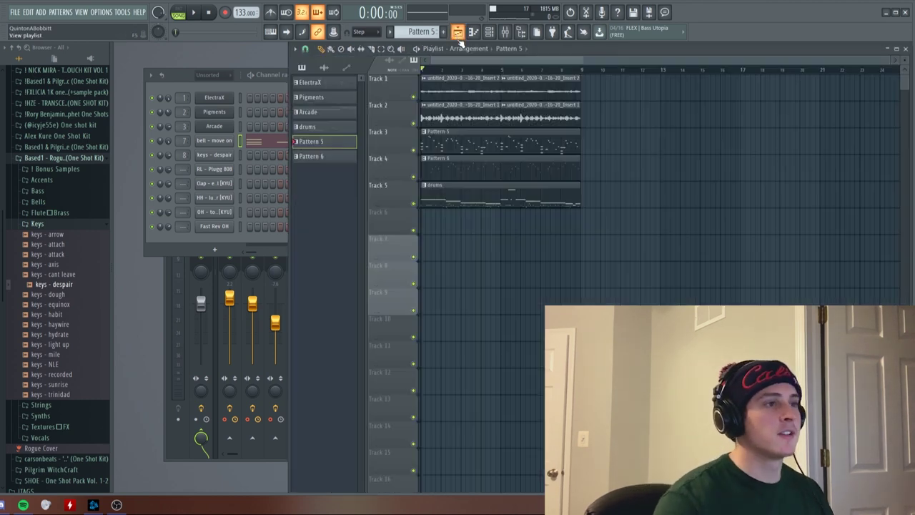
Play back the eight-bar arrangement with the rendered melodies, both one-shot layers and the drums.
key(space)
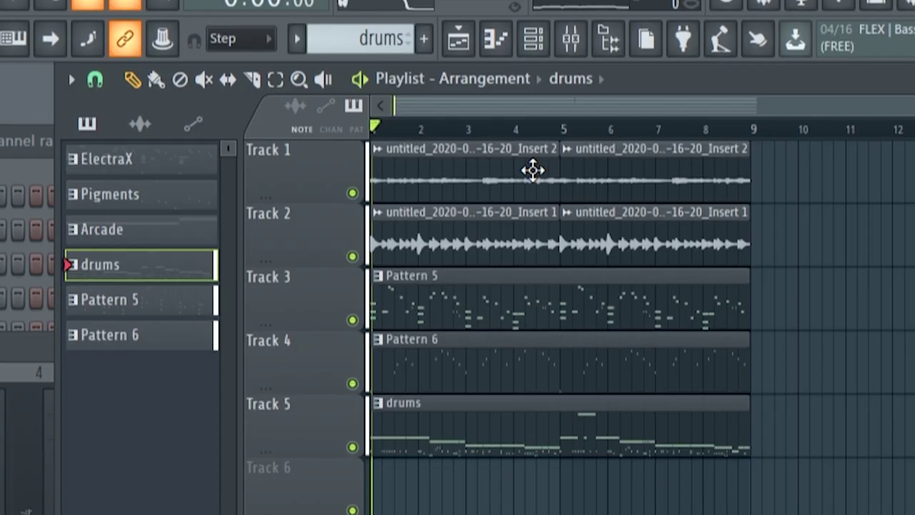
key(space)
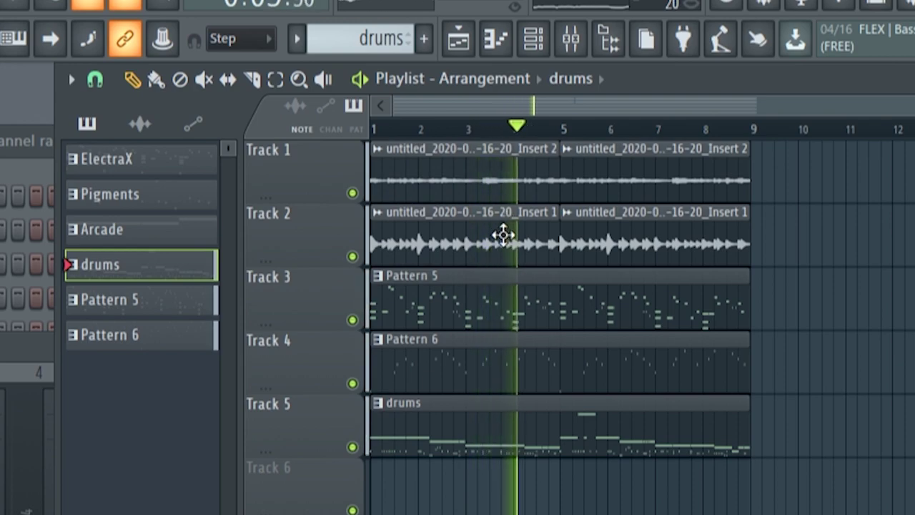
key(space)
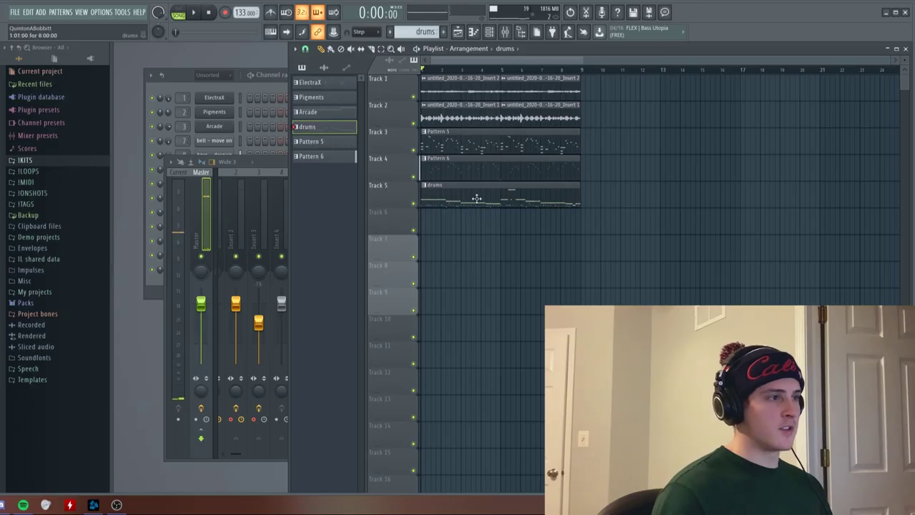
Move the drums pattern to the end of the pattern list and split it by channel.
drag(332, 185, 327, 172)
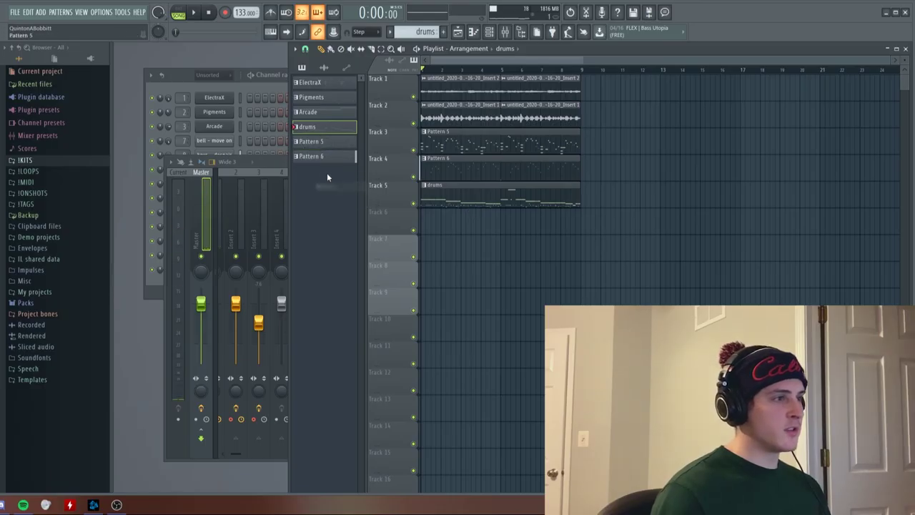
drag(306, 127, 309, 163)
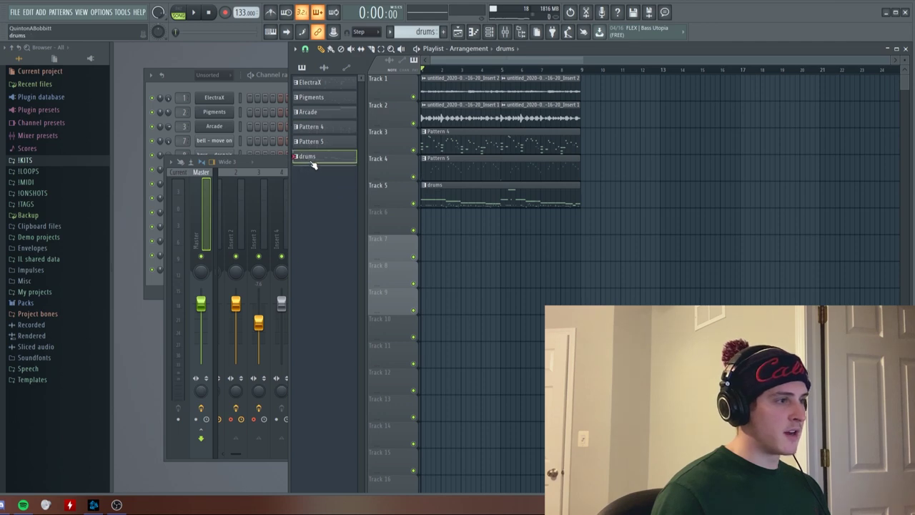
right_click(312, 163)
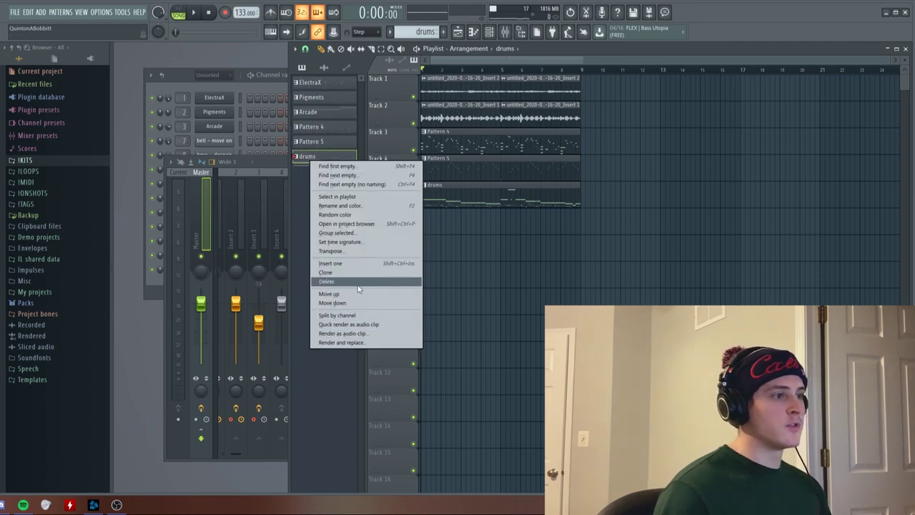
click(306, 169)
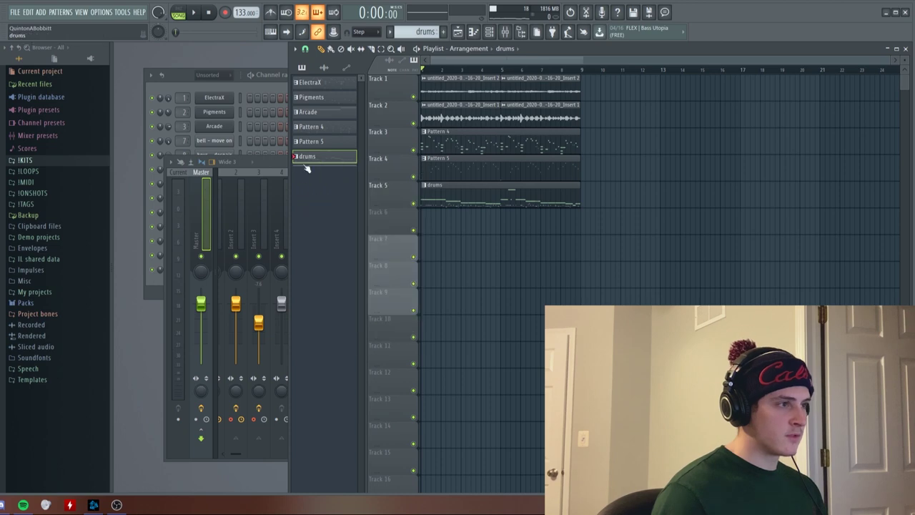
right_click(326, 161)
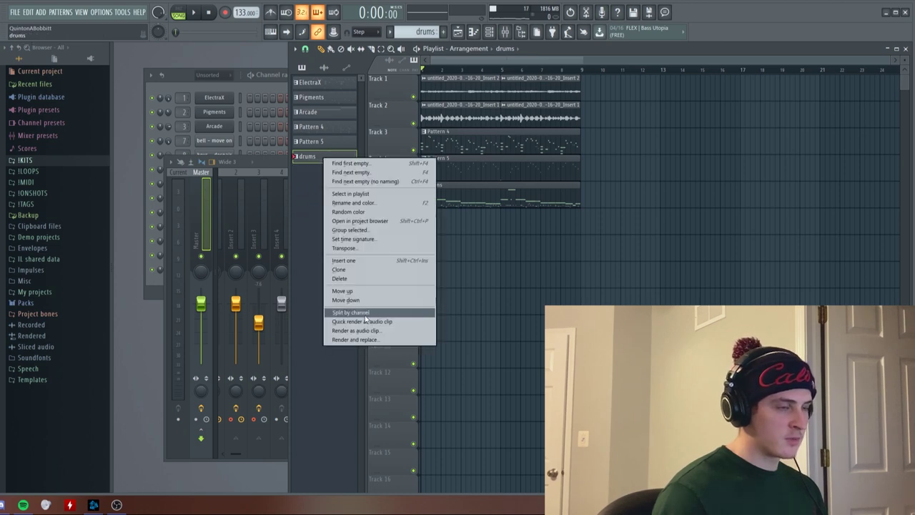
click(365, 314)
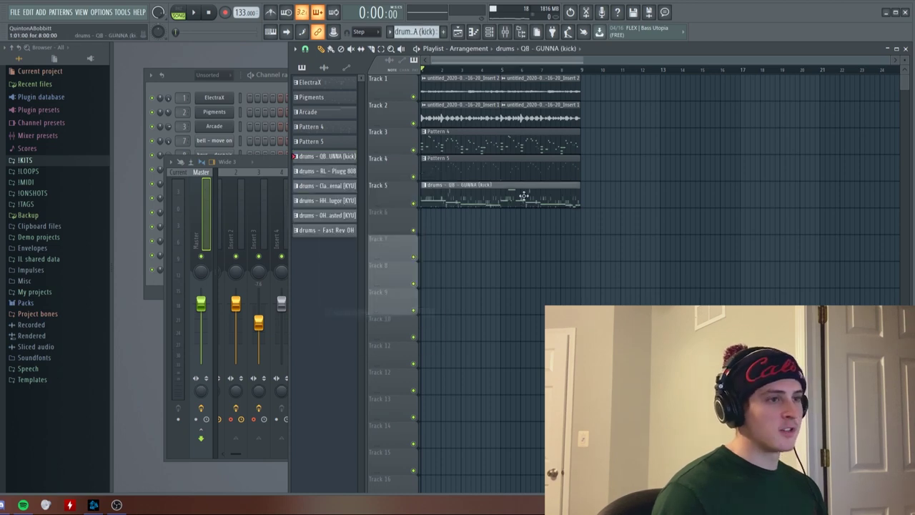
Place the split drum patterns on tracks 5 to 10 and extend the OH - toasted clip to bar 9.
shift+click(329, 229)
drag(325, 214, 458, 191)
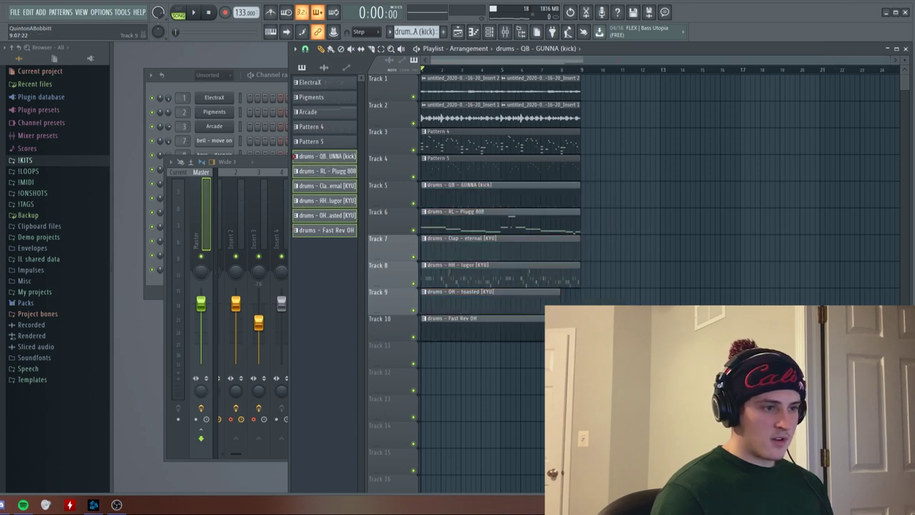
drag(515, 330, 528, 306)
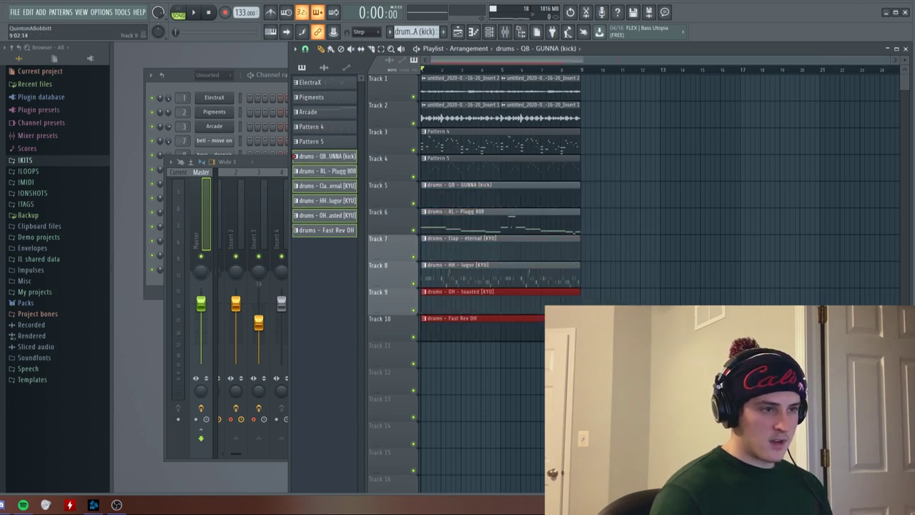
Select all playlist clips and duplicate the eight-bar loop three times along the timeline.
drag(675, 393, 439, 92)
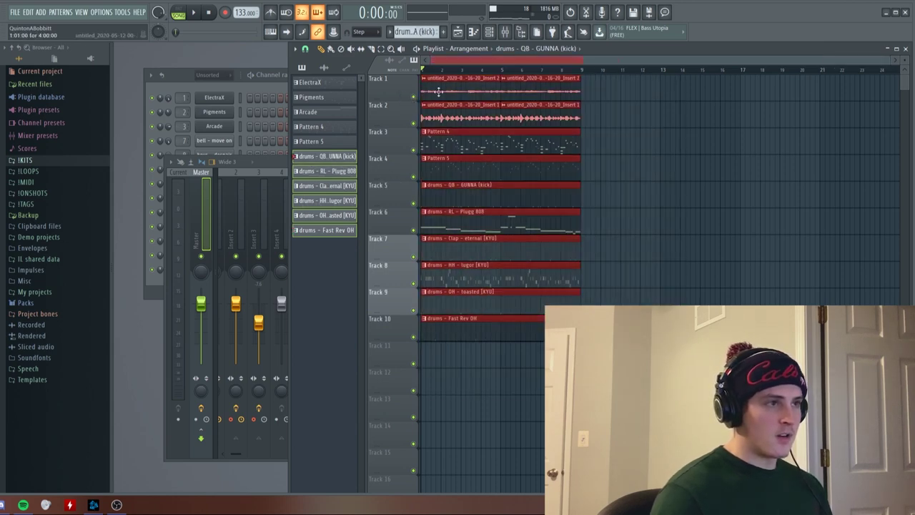
click(630, 300)
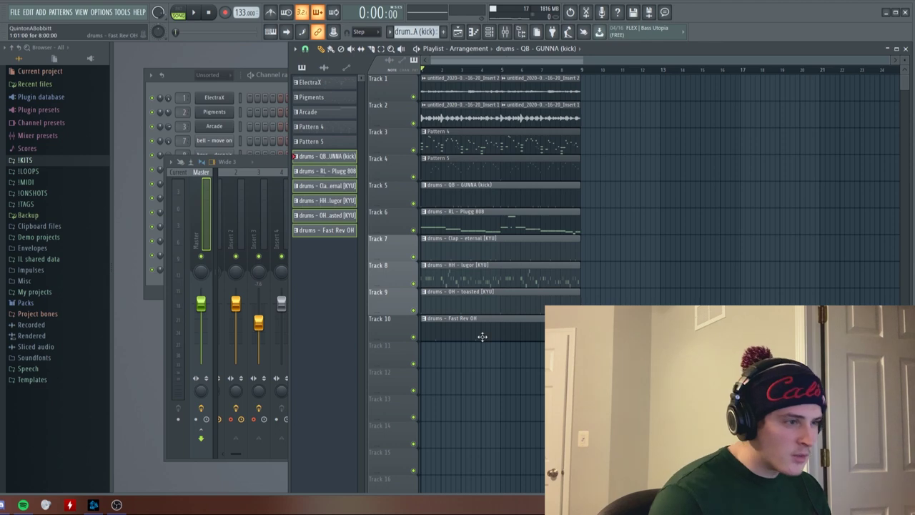
click(452, 304)
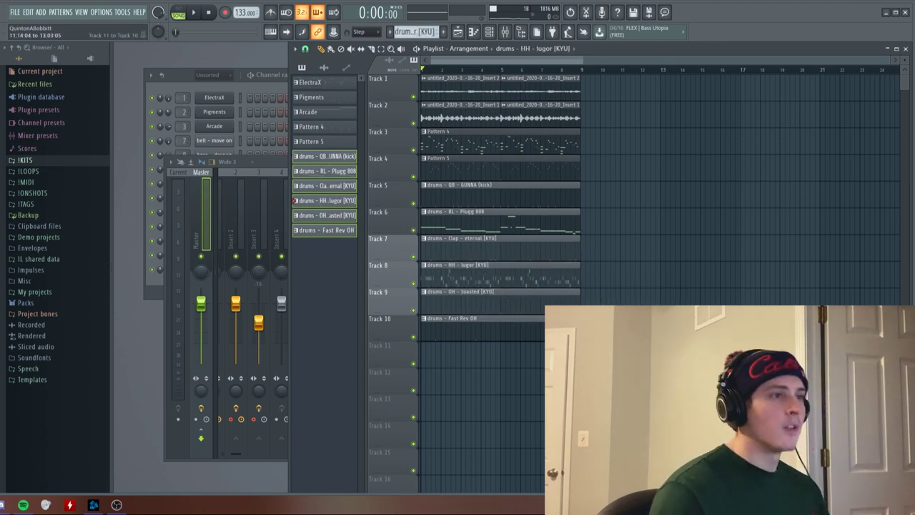
key(ctrl+a)
key(ctrl+b)
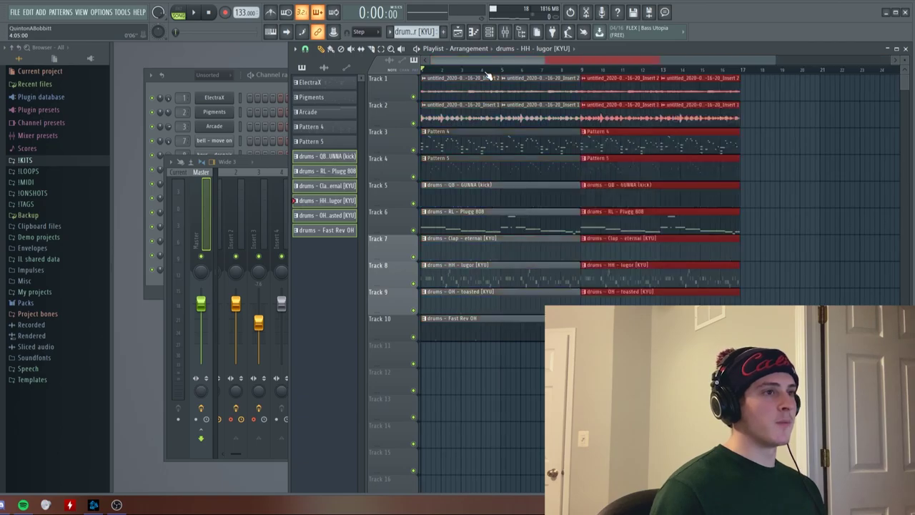
key(ctrl+b)
key(ctrl+b)
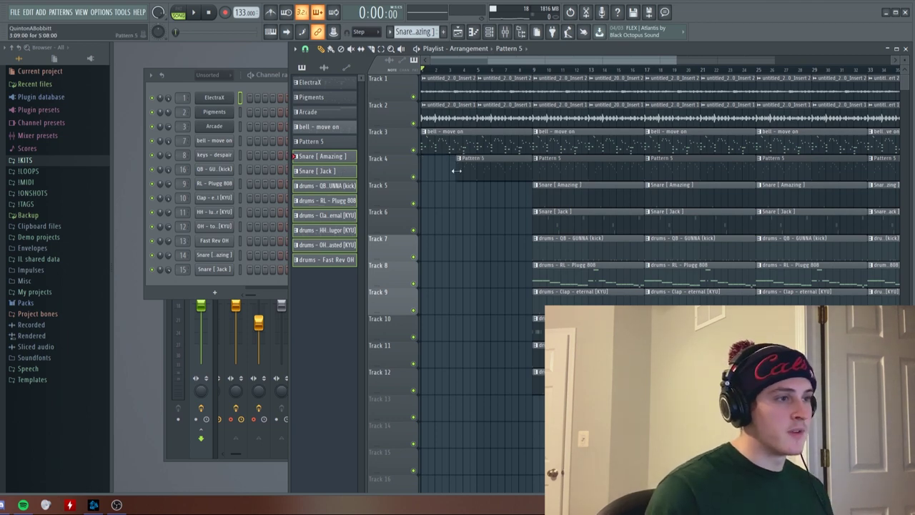
Trim the bell - move on clips to start at bars 5 and 13, and remove Pattern 5 and the kick from bars 9 to 16.
drag(423, 141, 460, 151)
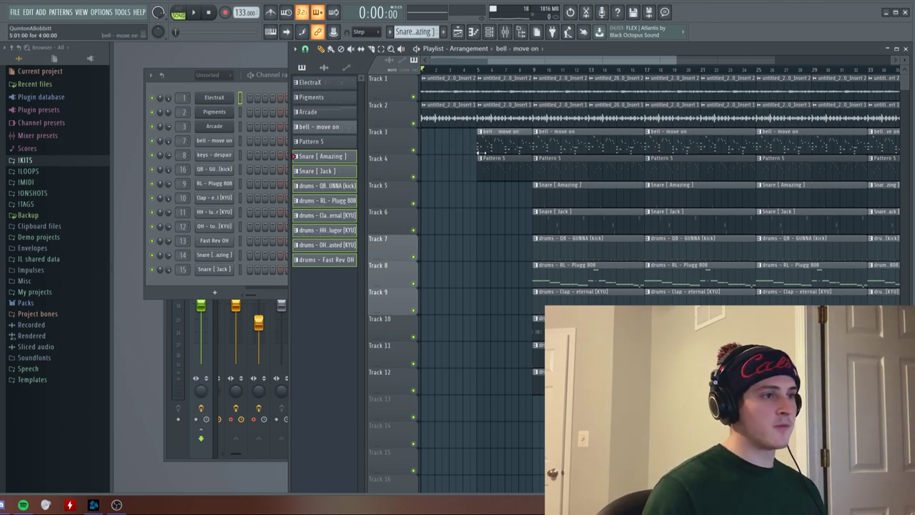
scroll(470, 69, down, 3)
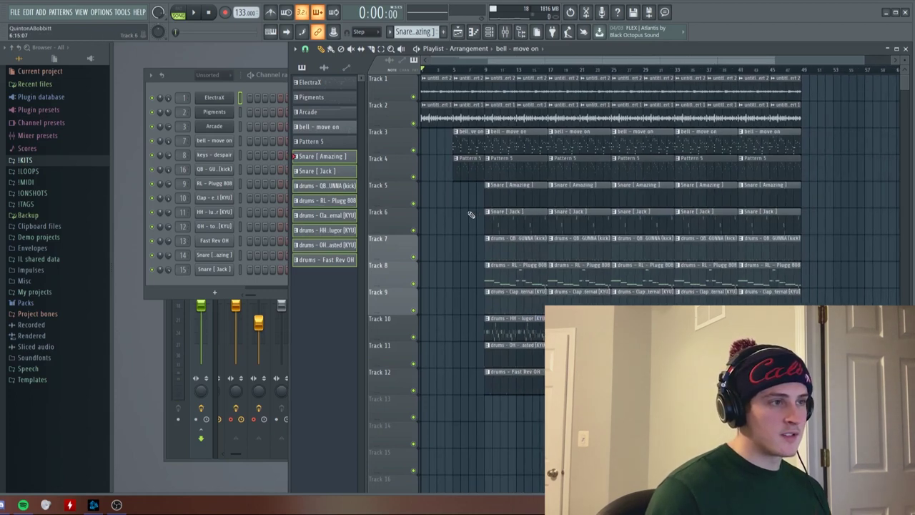
right_click(511, 148)
drag(464, 143, 528, 146)
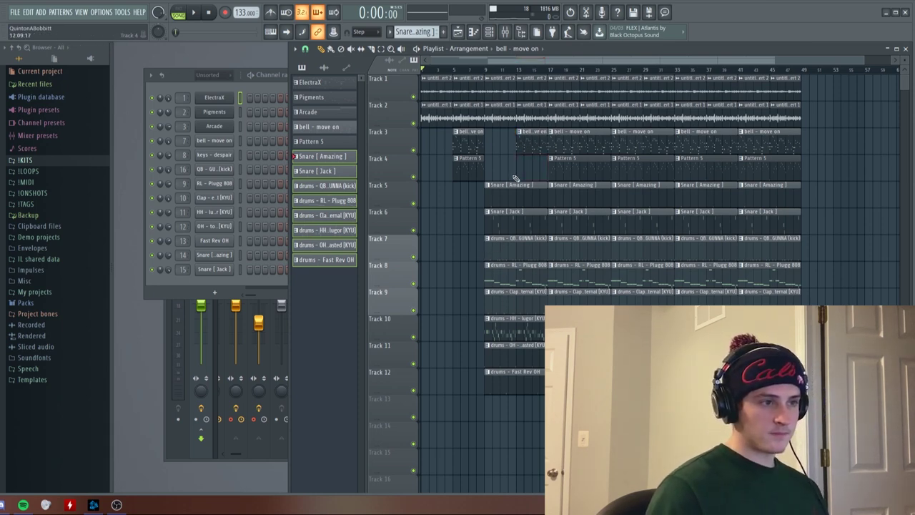
right_click(531, 250)
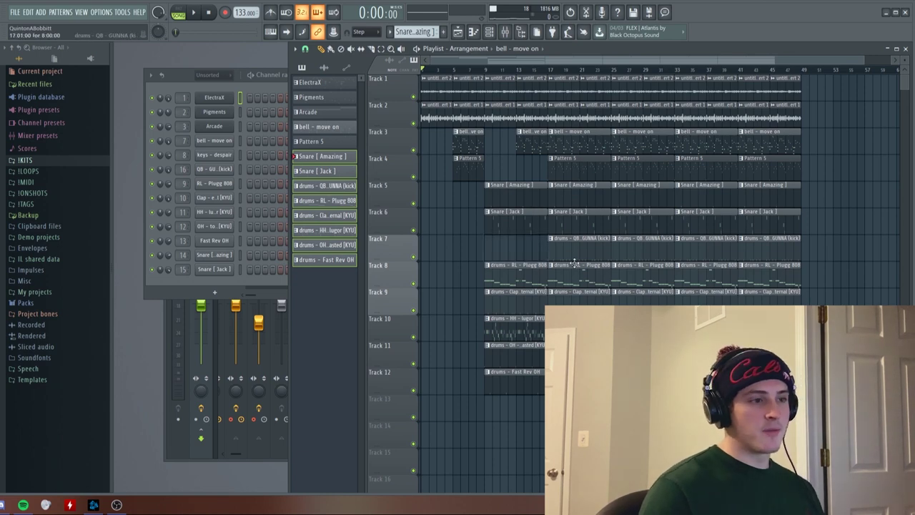
Start the first RL - Plugg 808 clip at bar 10 and play back the transition into the drums at bar 9.
click(486, 71)
scroll(494, 72, up, 3)
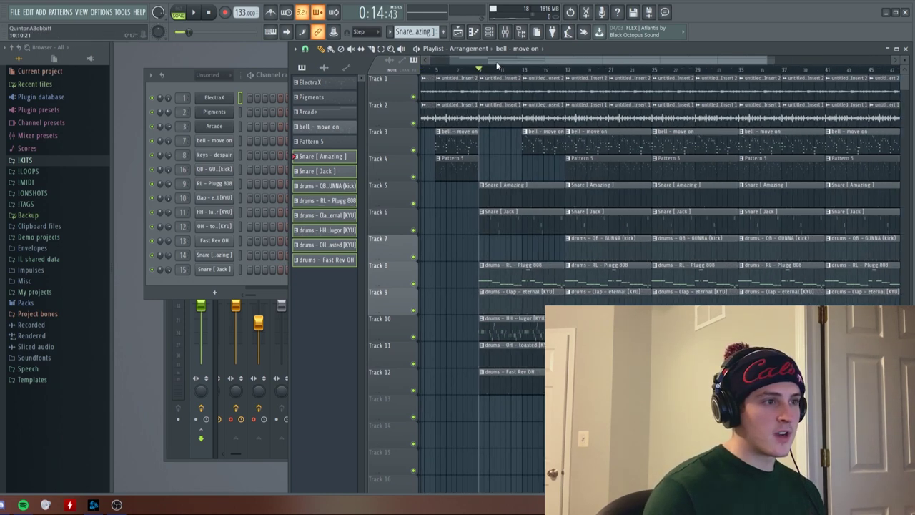
scroll(543, 73, up, 2)
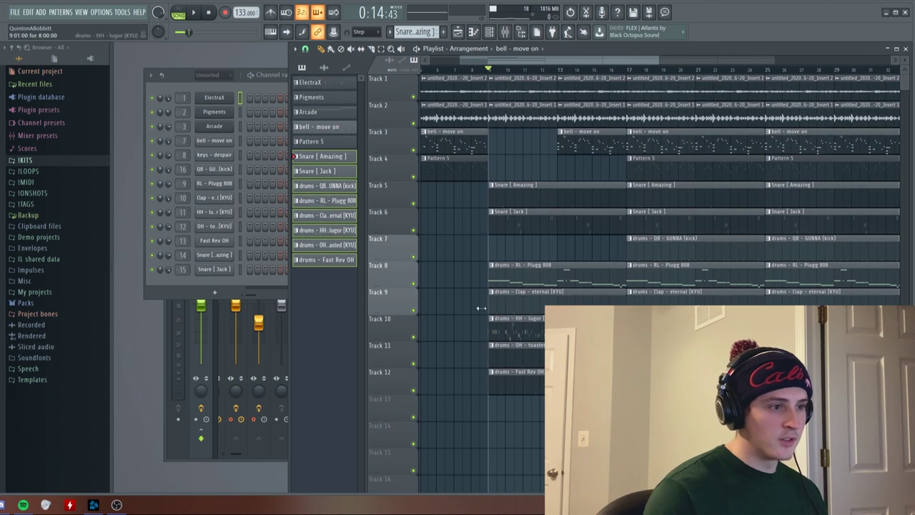
click(467, 71)
key(space)
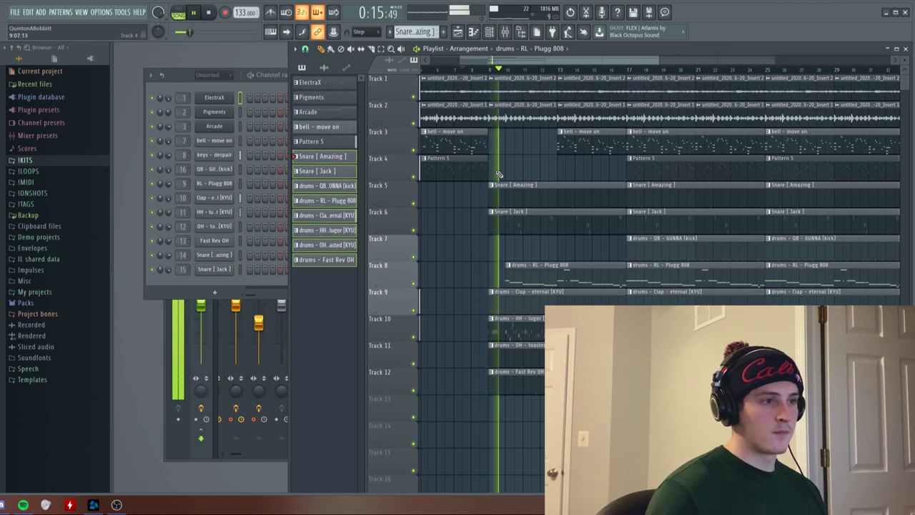
key(space)
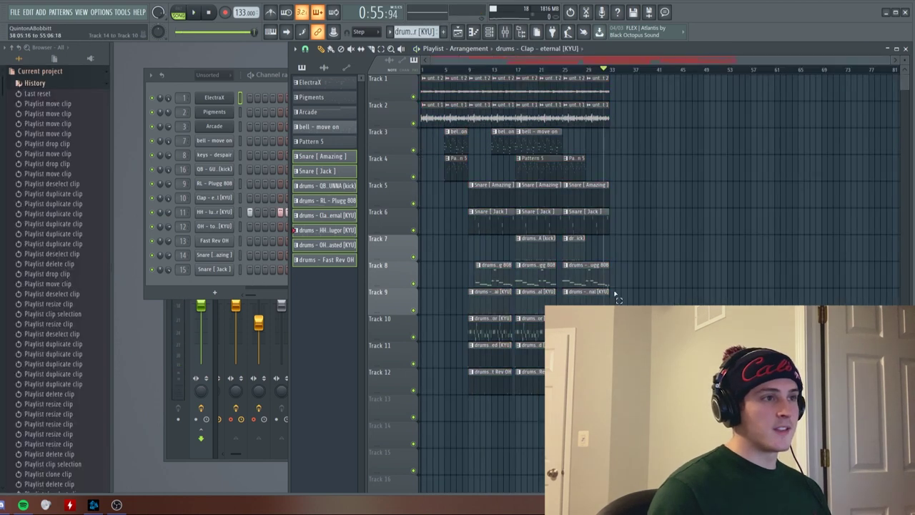
Select every clip in the arrangement and duplicate the whole 32-bar section twice.
key(ctrl+a)
key(ctrl+b)
key(ctrl+b)
scroll(492, 75, down, 2)
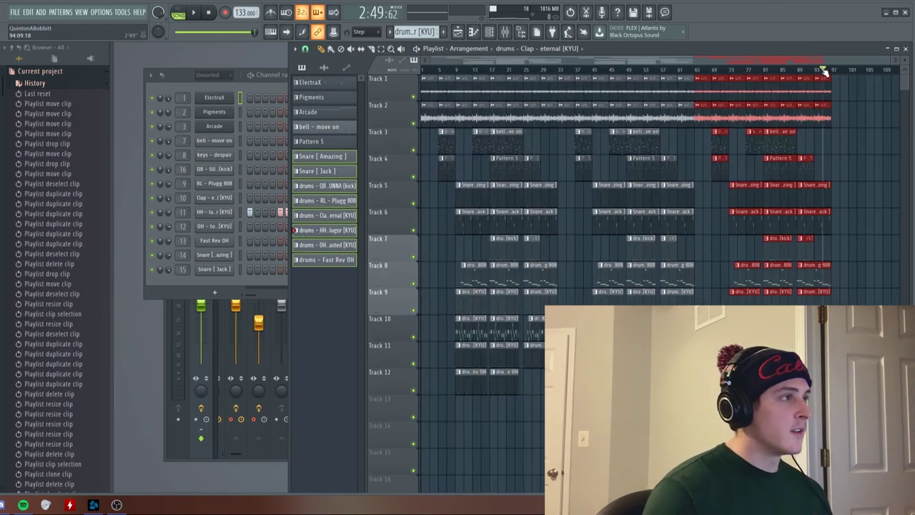
Copy the eight-bar intro to bar 97 as an outro and shift its bell - move on and Pattern 5 clips to bar 97.
drag(437, 168, 837, 87)
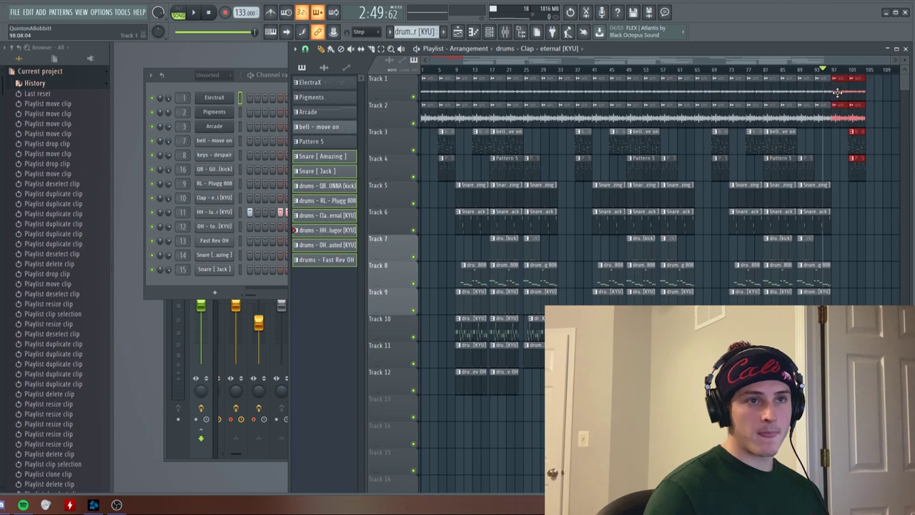
drag(878, 234, 844, 141)
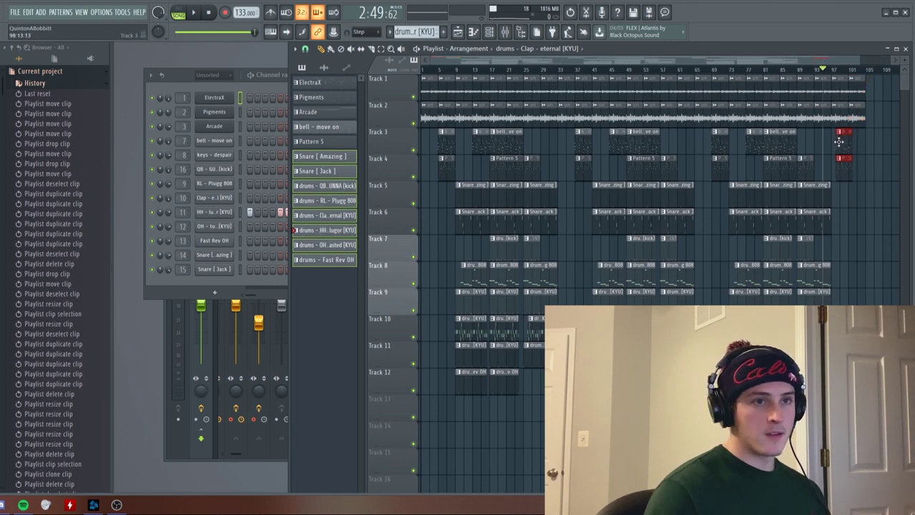
click(839, 142)
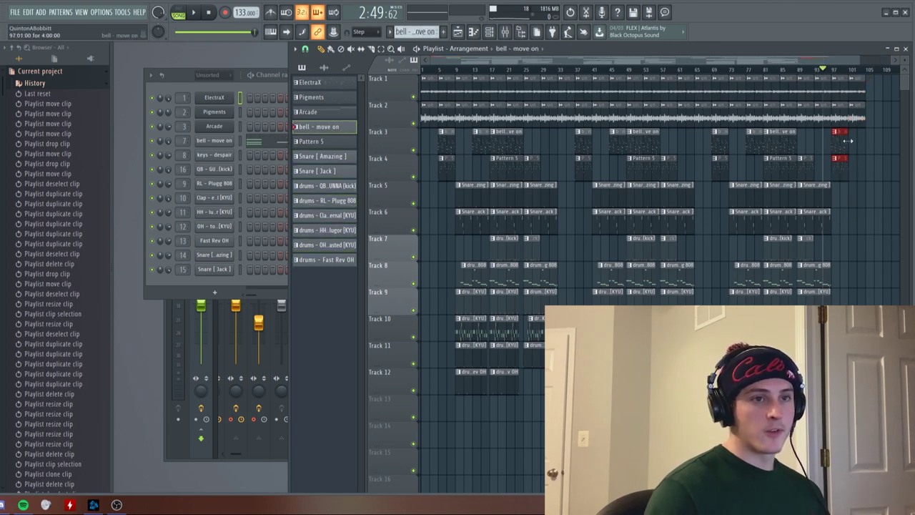
click(324, 67)
drag(322, 82, 352, 357)
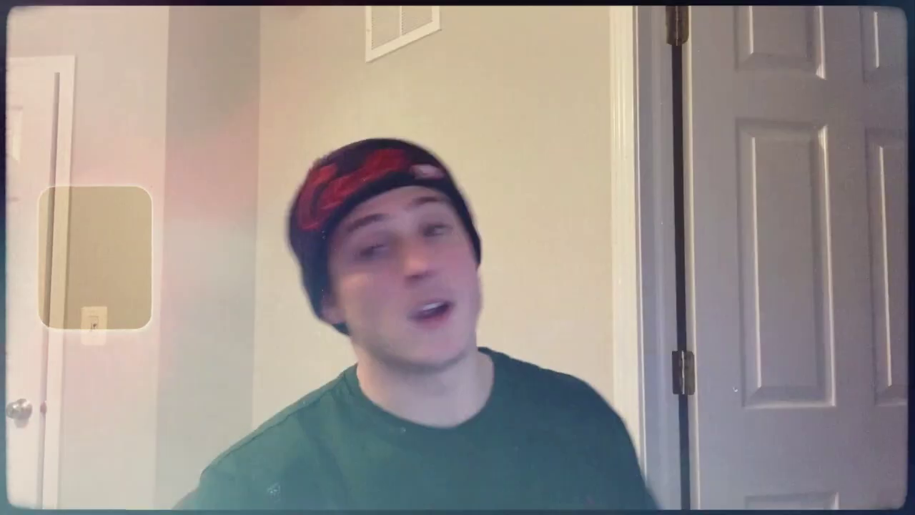